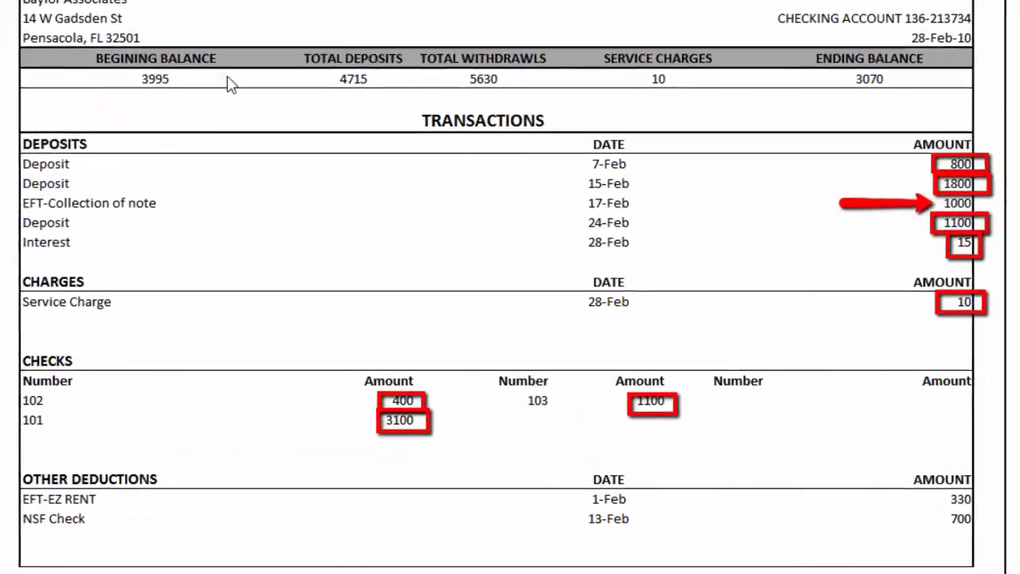
- Mark the 330 EFT-EZ RENT deduction on the bank statement with a red arrow
mouse_move(883, 496)
mouse_down()
mouse_move(987, 497)
mouse_move(978, 494)
mouse_up()
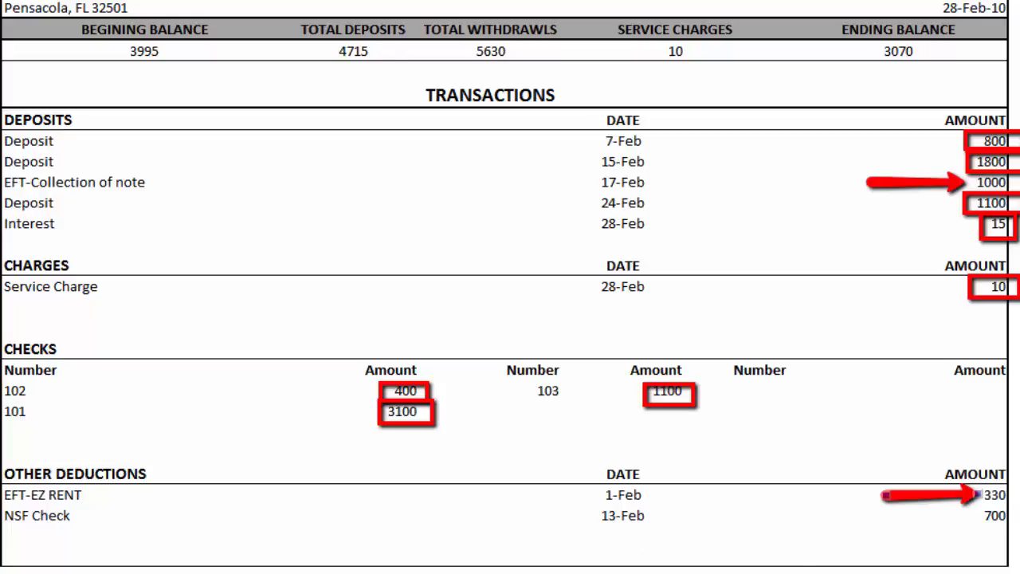
key(Escape)
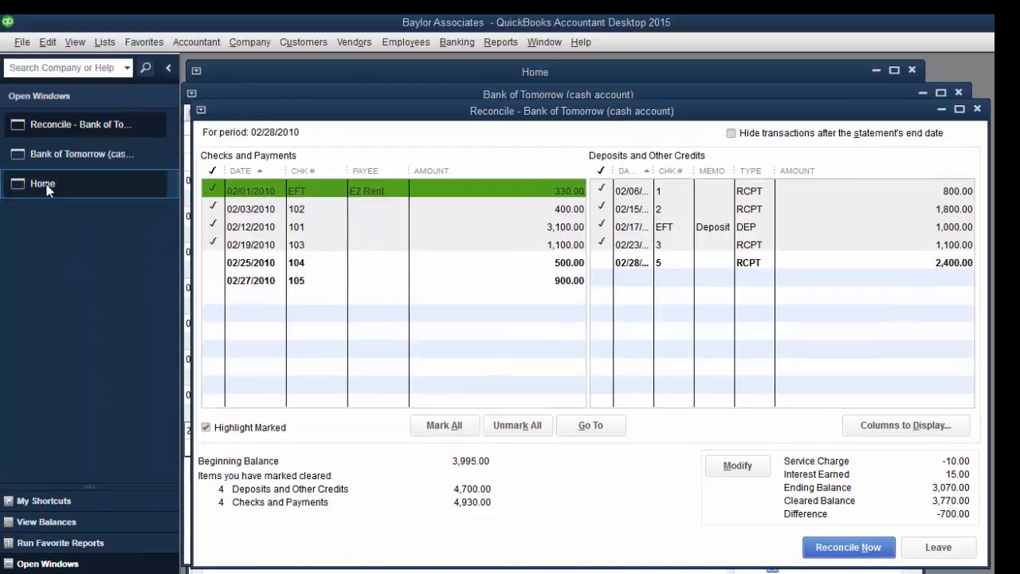
- Open the check register for Bank of Tomorrow (cash account) from the bank reconciliation
click(47, 184)
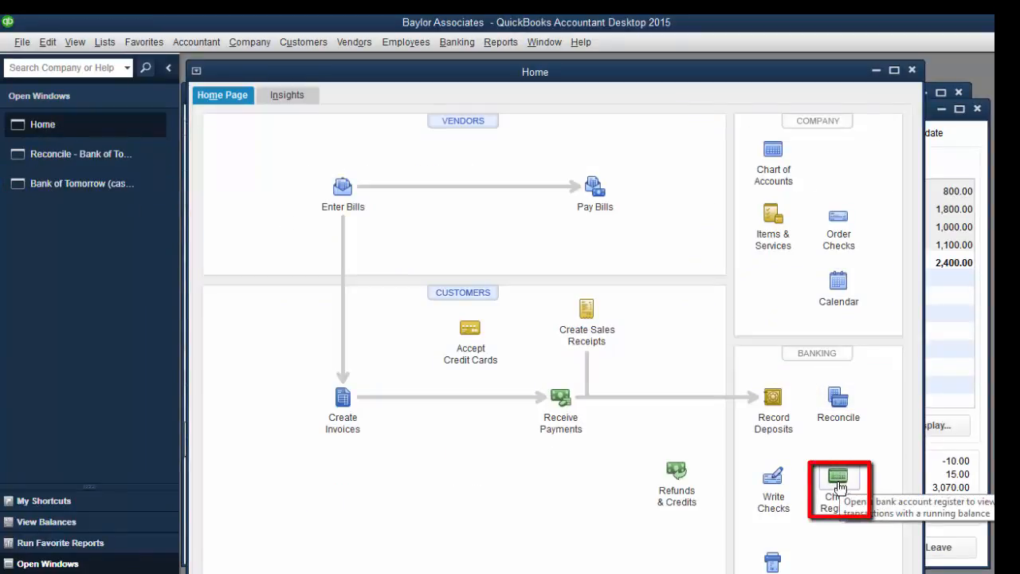
click(465, 44)
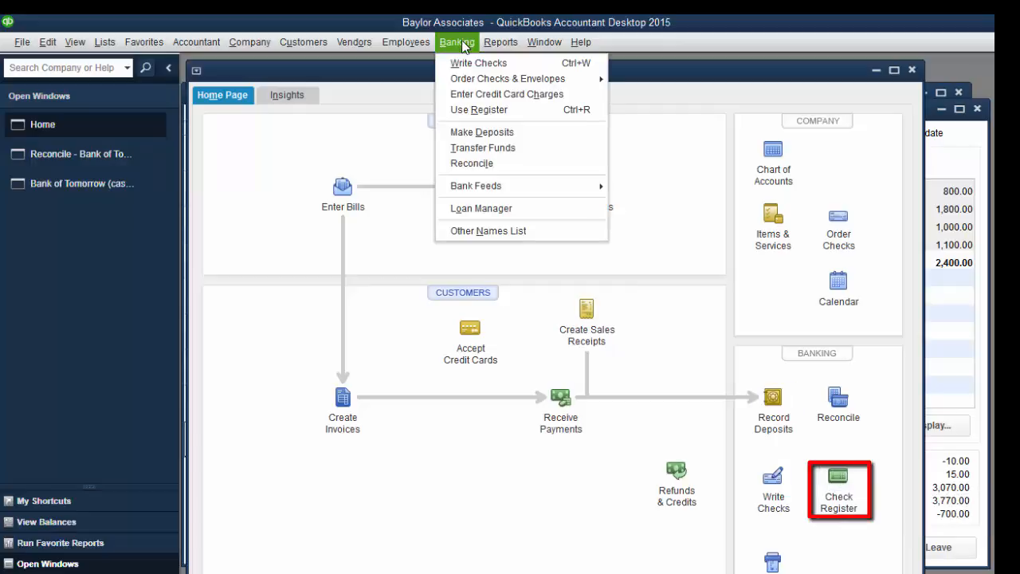
click(61, 152)
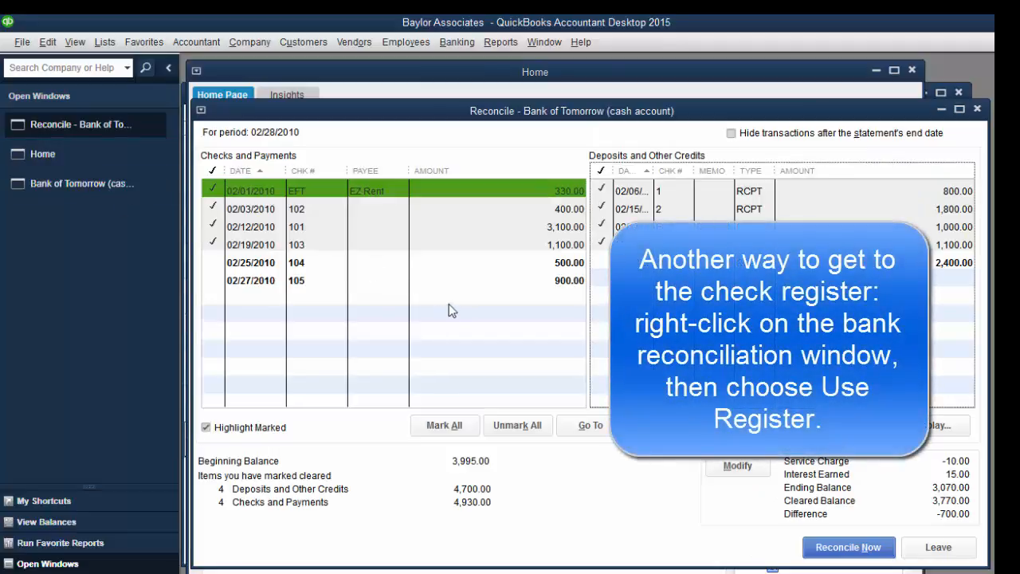
right_click(450, 305)
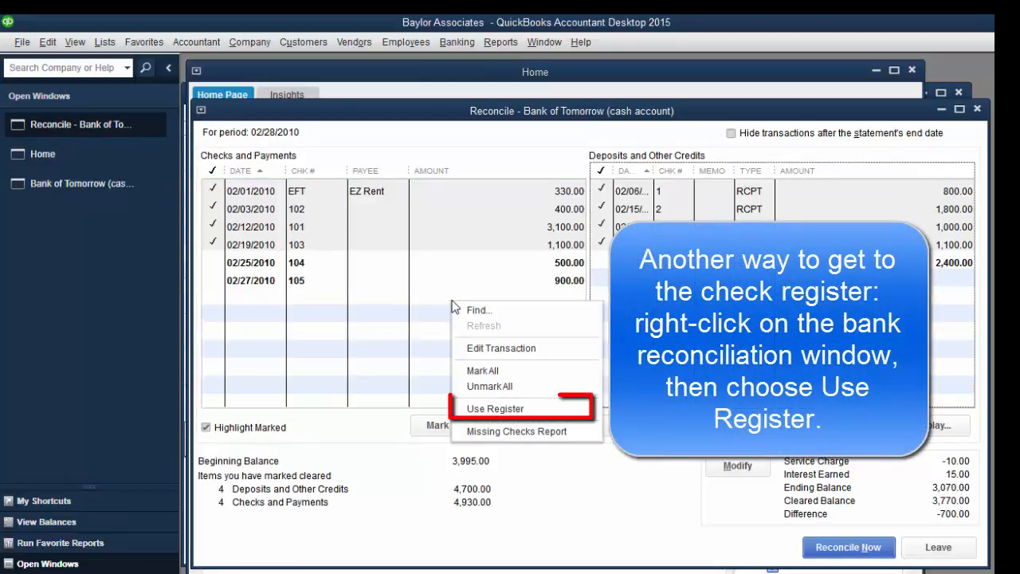
click(494, 409)
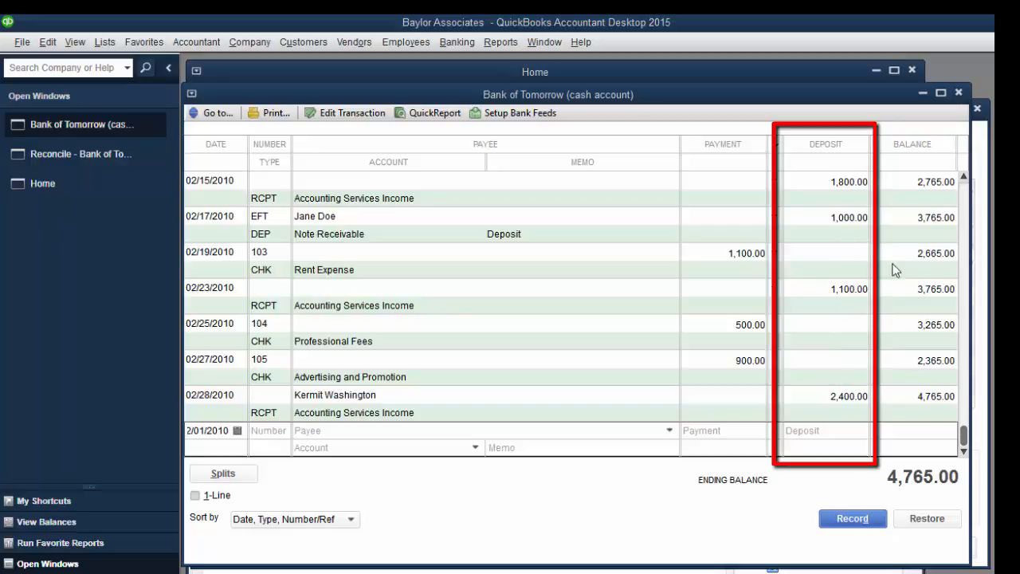
- Look back through the register's deposits to the earliest transactions to find the source of the 700 NSF check
click(964, 181)
click(964, 181)
click(964, 182)
click(964, 181)
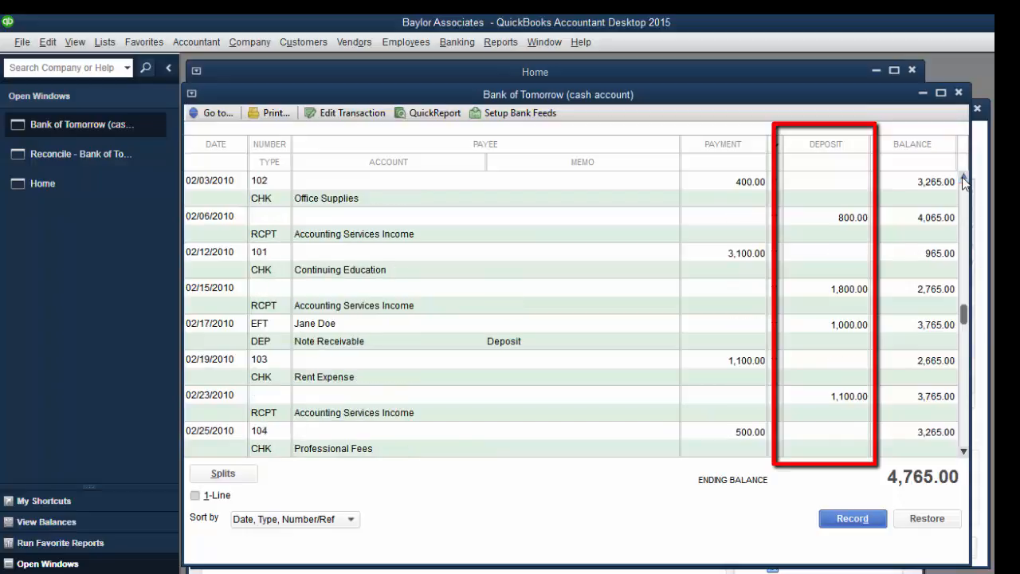
click(964, 182)
click(963, 182)
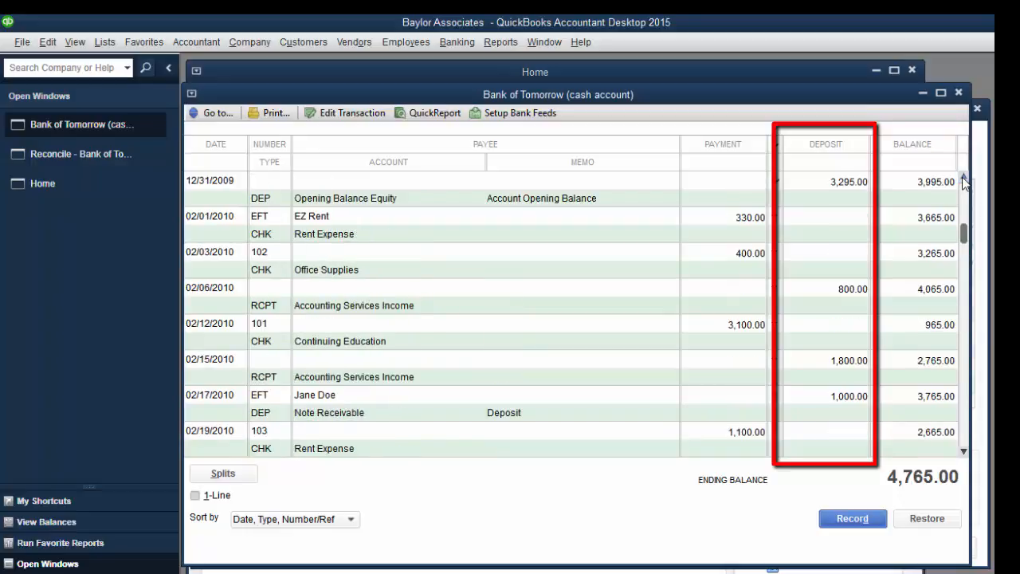
click(964, 182)
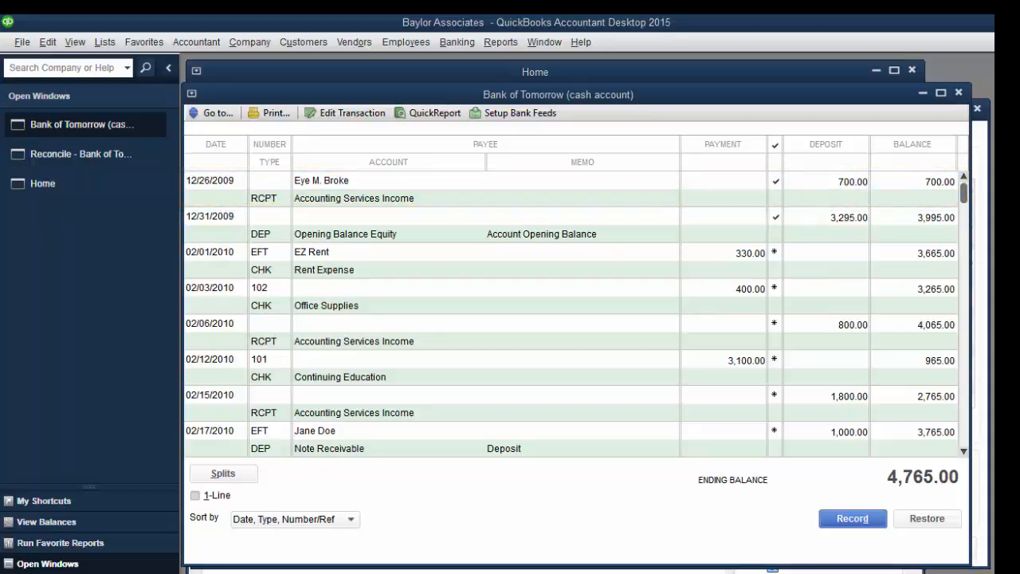
- Start a new general journal entry at its first account line
click(209, 43)
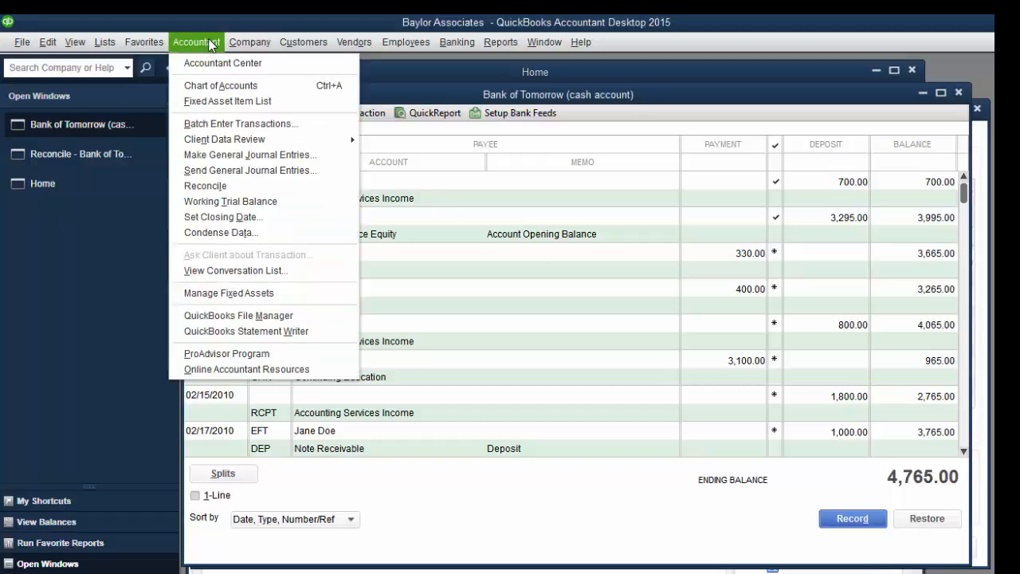
click(247, 155)
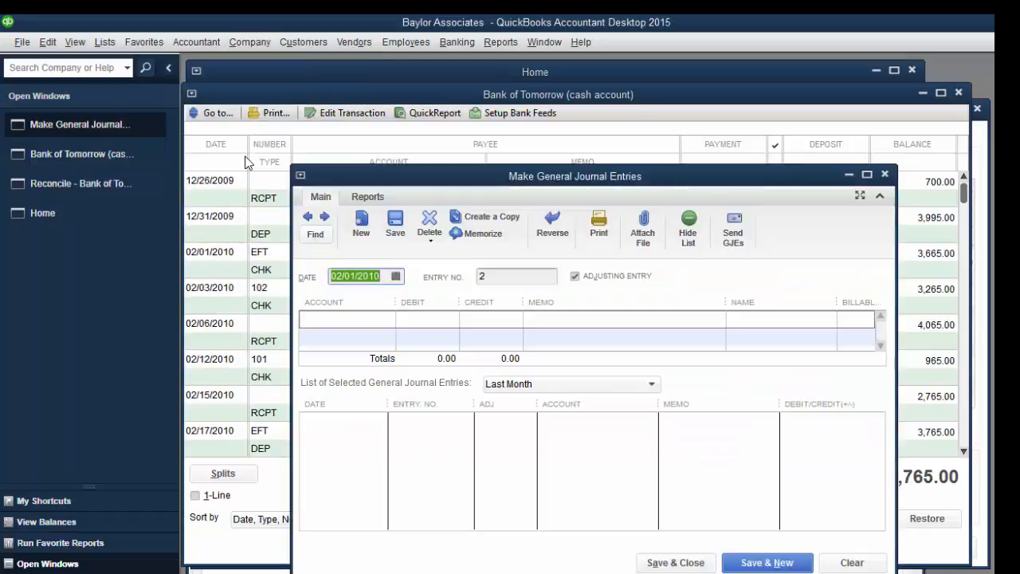
click(373, 312)
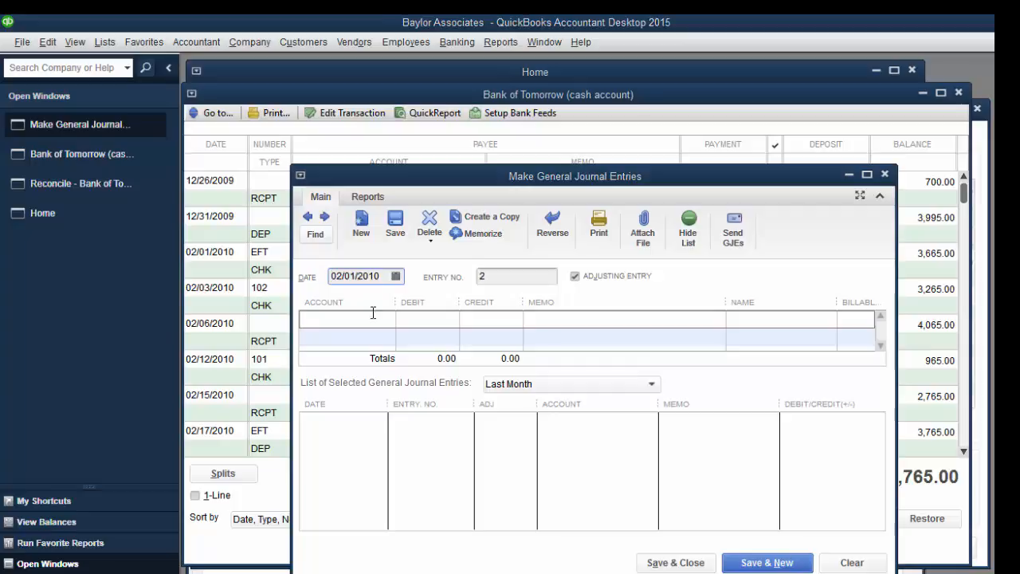
click(346, 315)
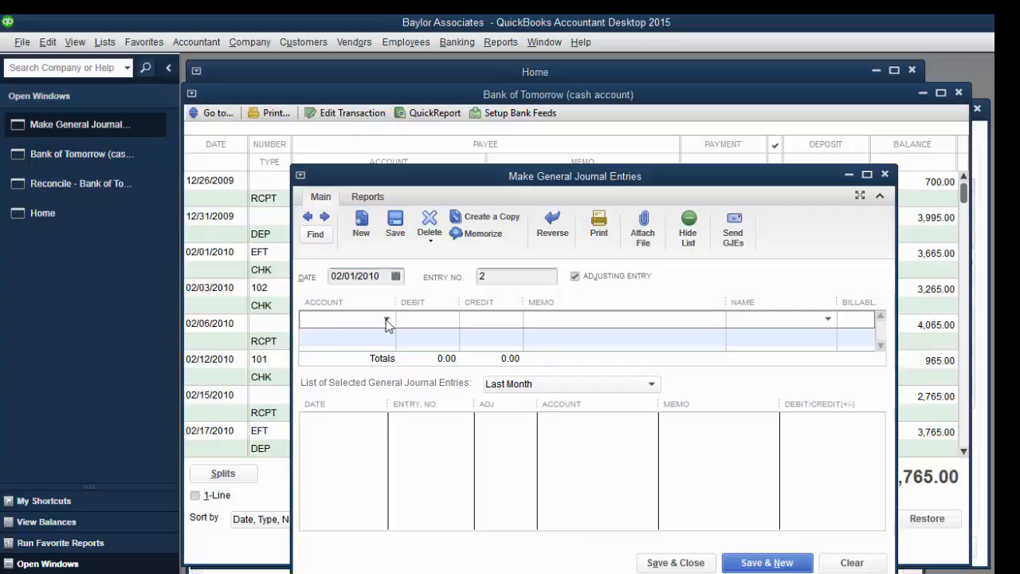
- Add a new account of type Accounts Receivable, named Accounts Receivable, for the journal entry's first line
click(387, 320)
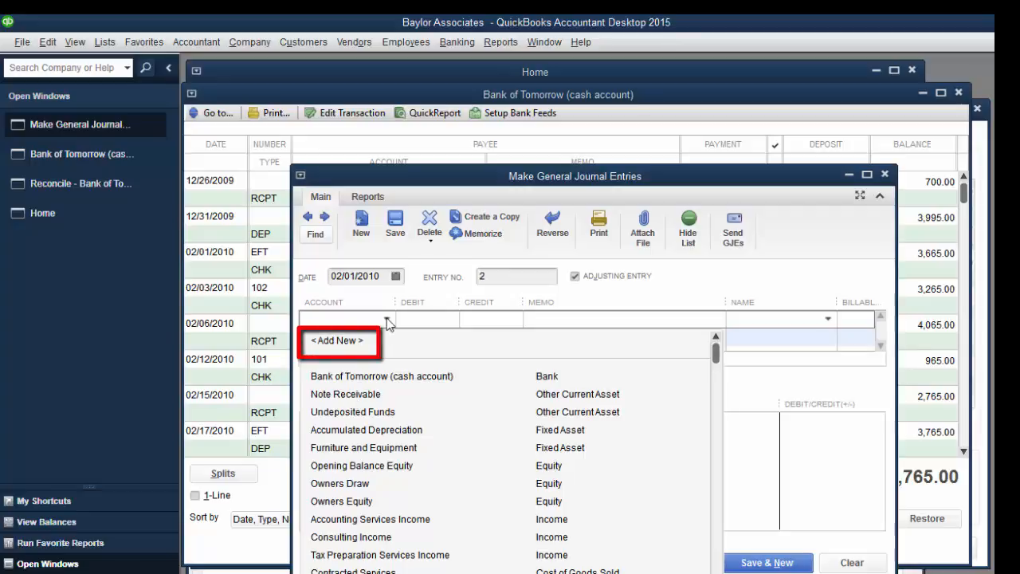
click(343, 340)
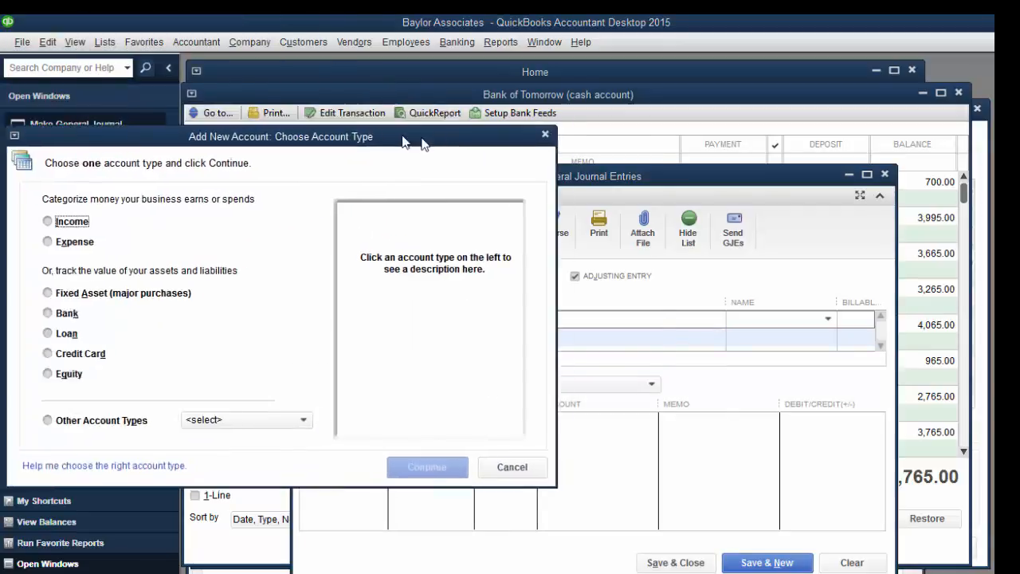
drag(405, 142, 597, 120)
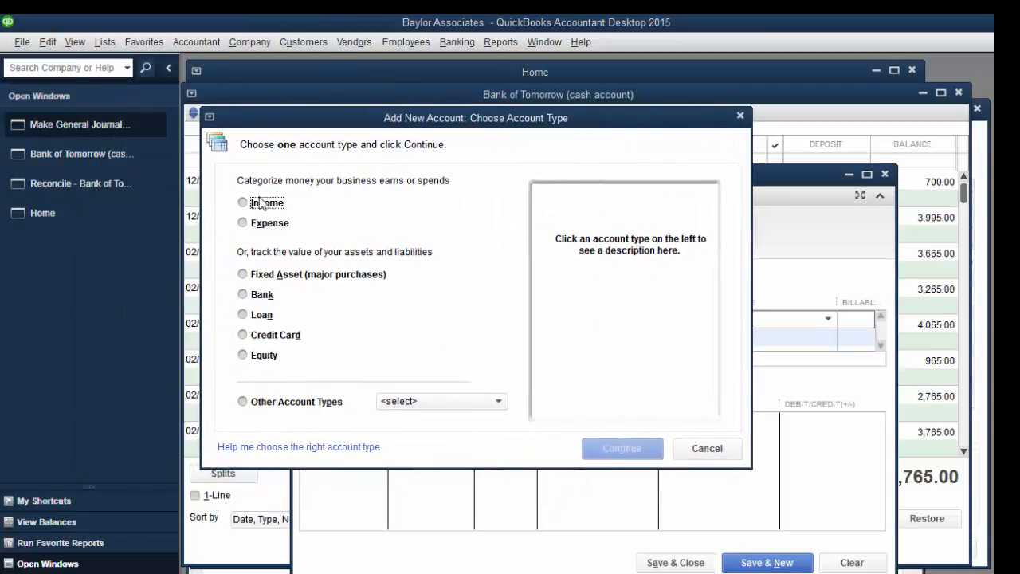
click(243, 402)
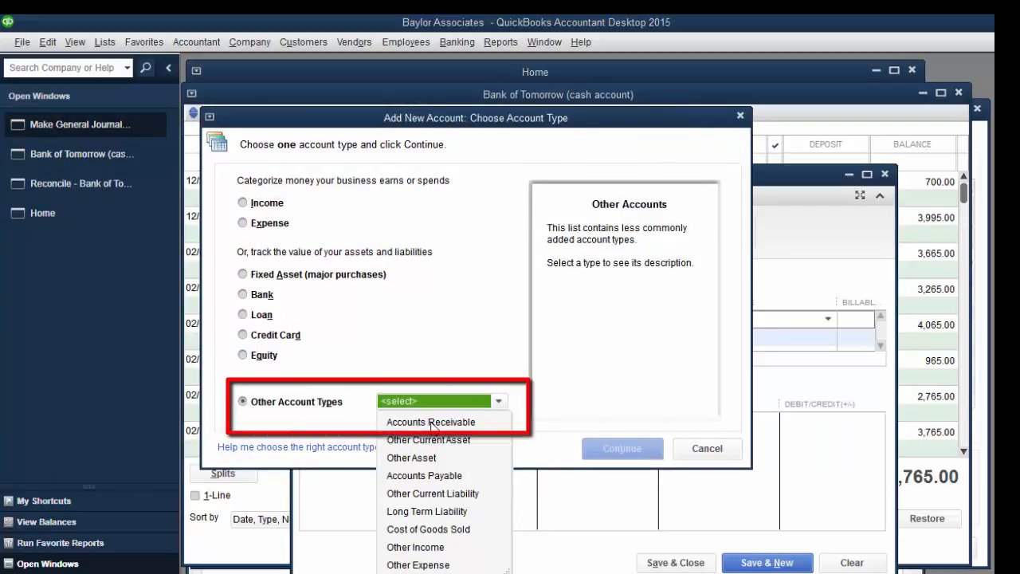
click(431, 423)
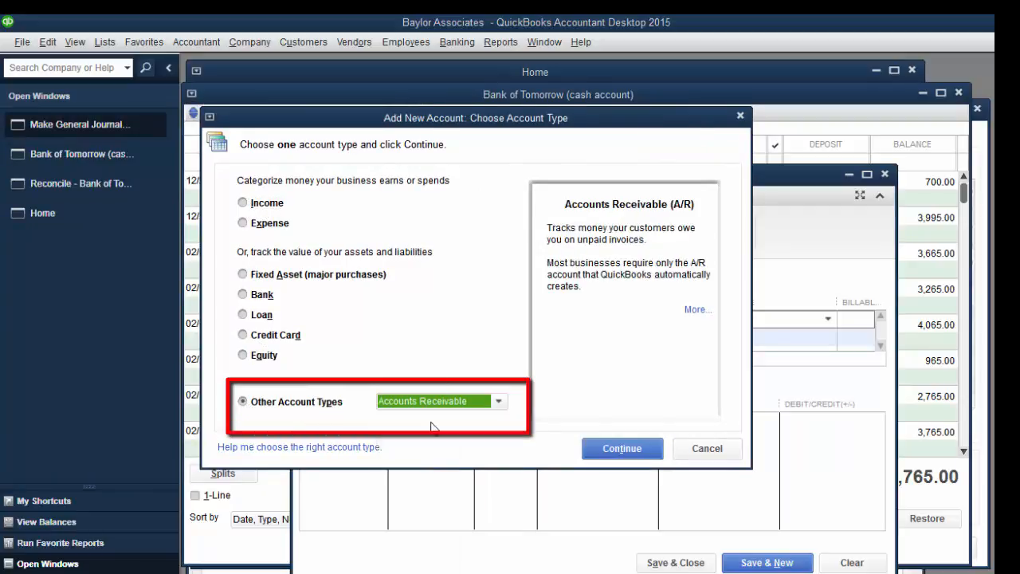
click(622, 449)
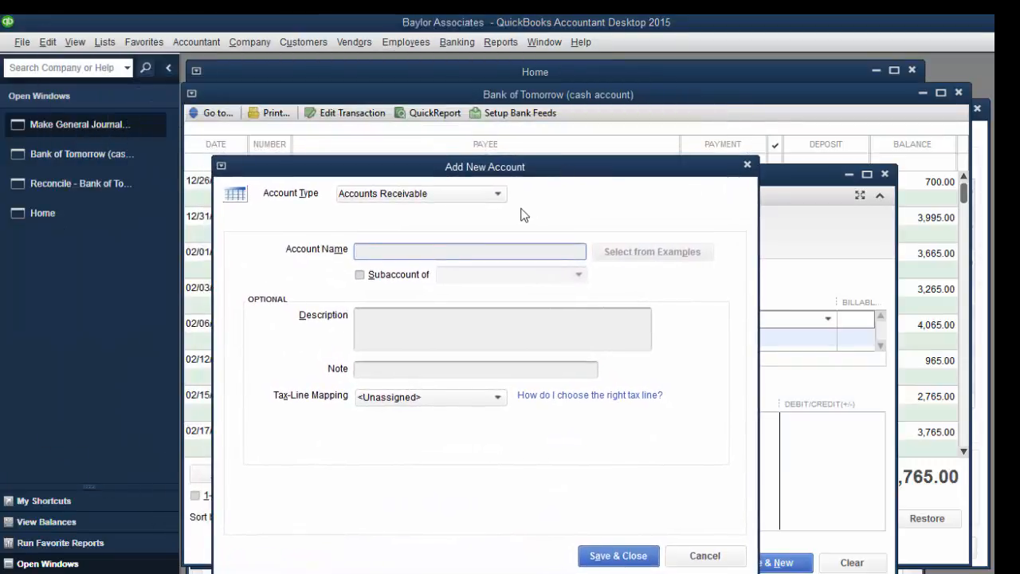
text(Accounts Receiv)
text(able)
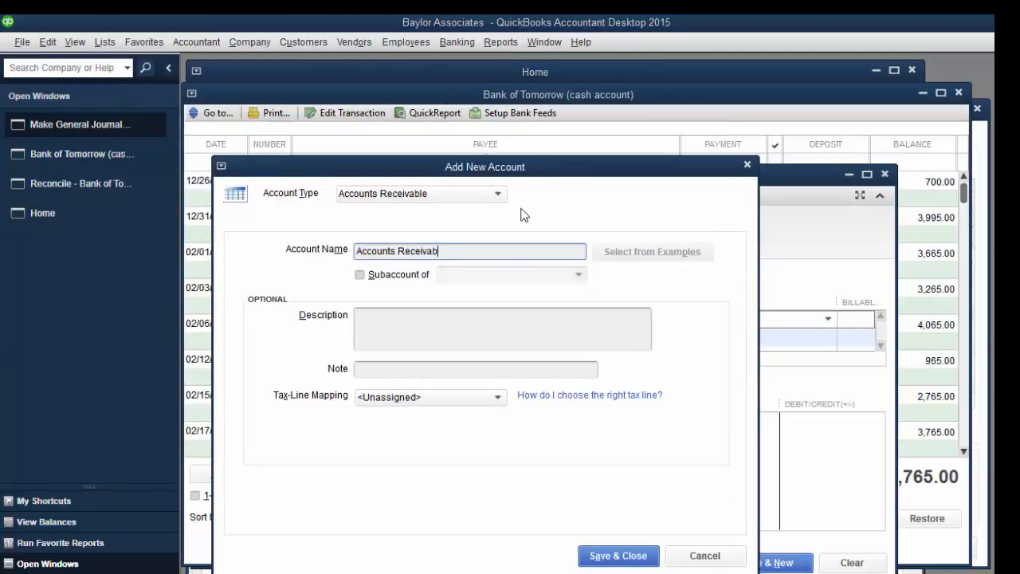
click(636, 554)
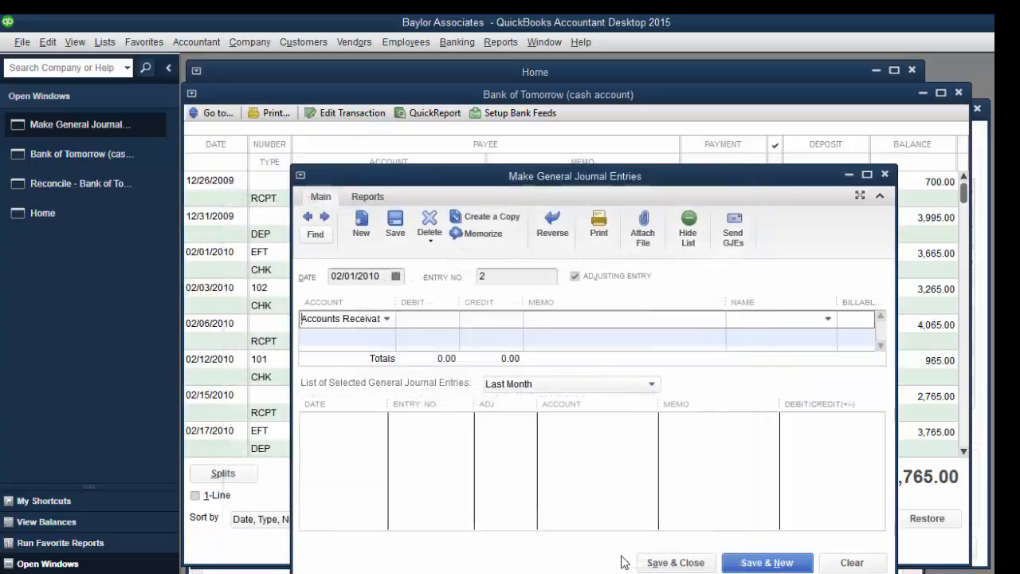
- Debit Accounts Receivable for 700 on the first line of the journal entry
click(388, 319)
click(388, 319)
click(413, 322)
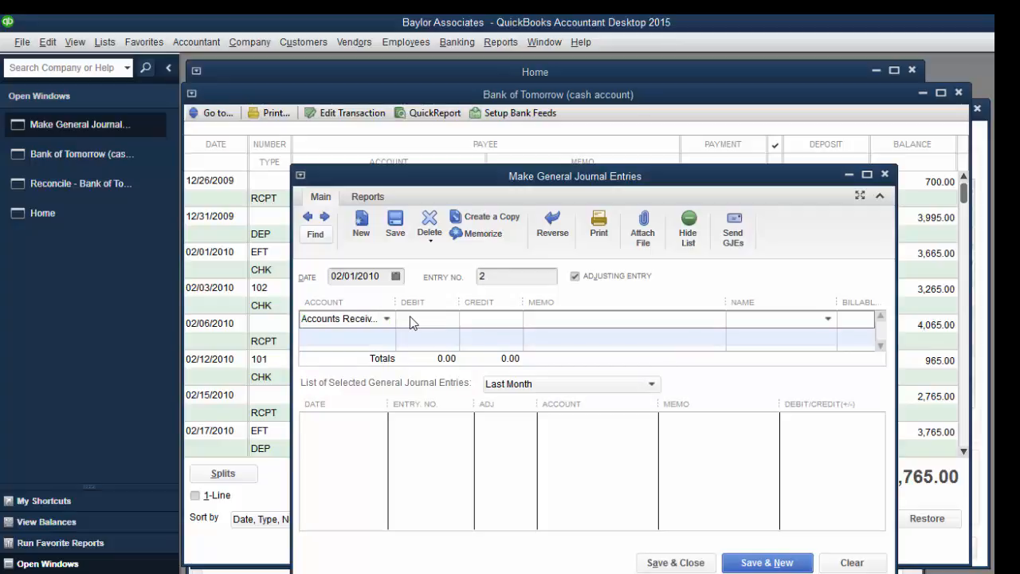
text(700)
- Credit Bank of Tomorrow (cash account) for 700.00 on the second line of the journal entry
click(378, 339)
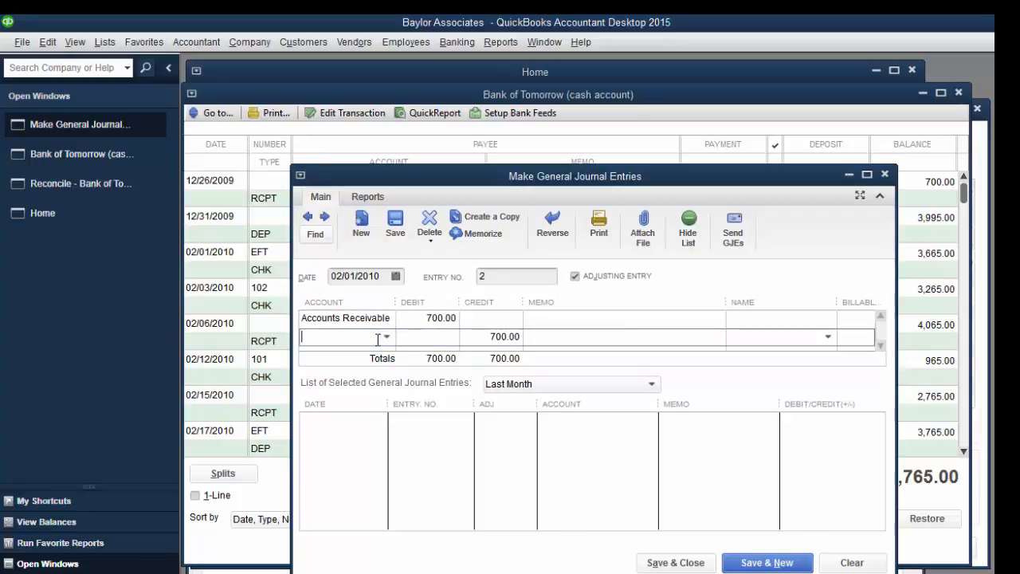
click(387, 337)
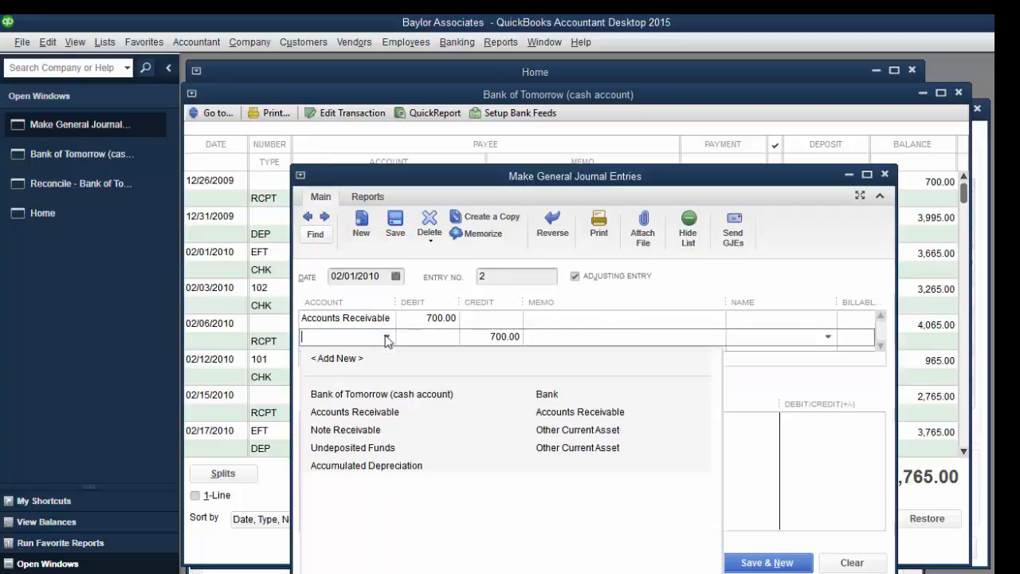
click(376, 395)
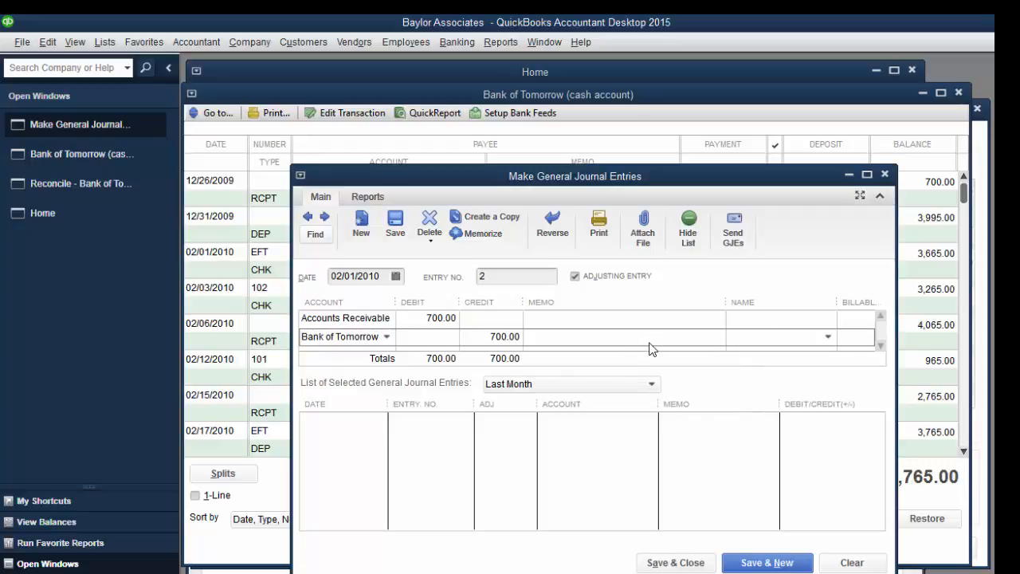
key(Tab)
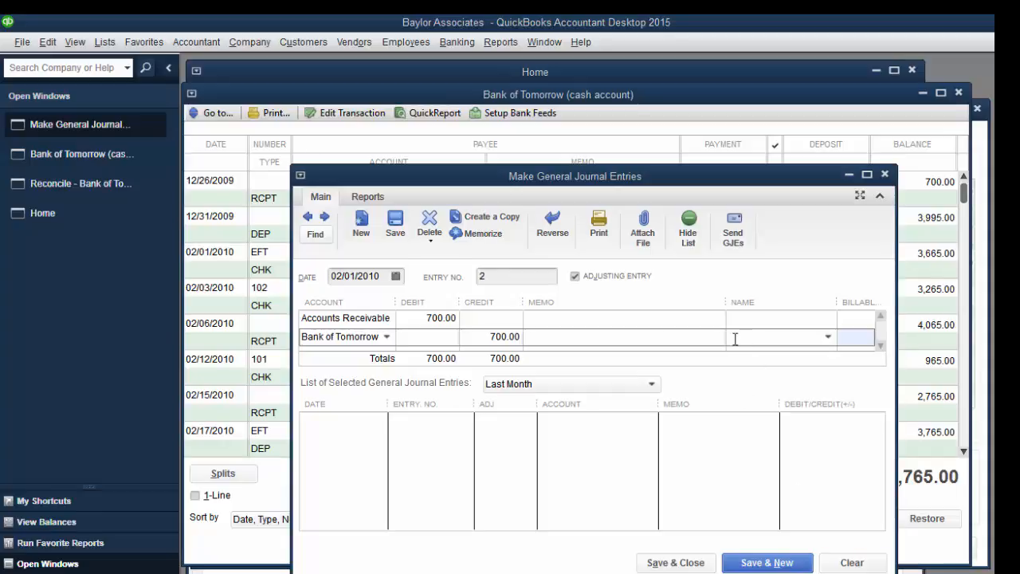
- Assign the customer from the 12/26/2009 receipt to the Accounts Receivable line of the journal entry
click(358, 317)
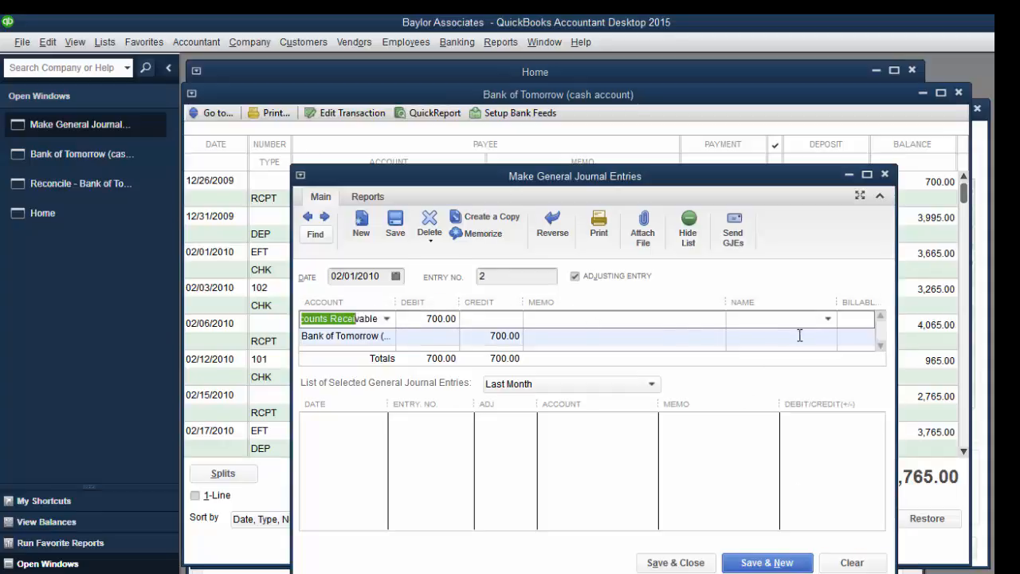
click(828, 320)
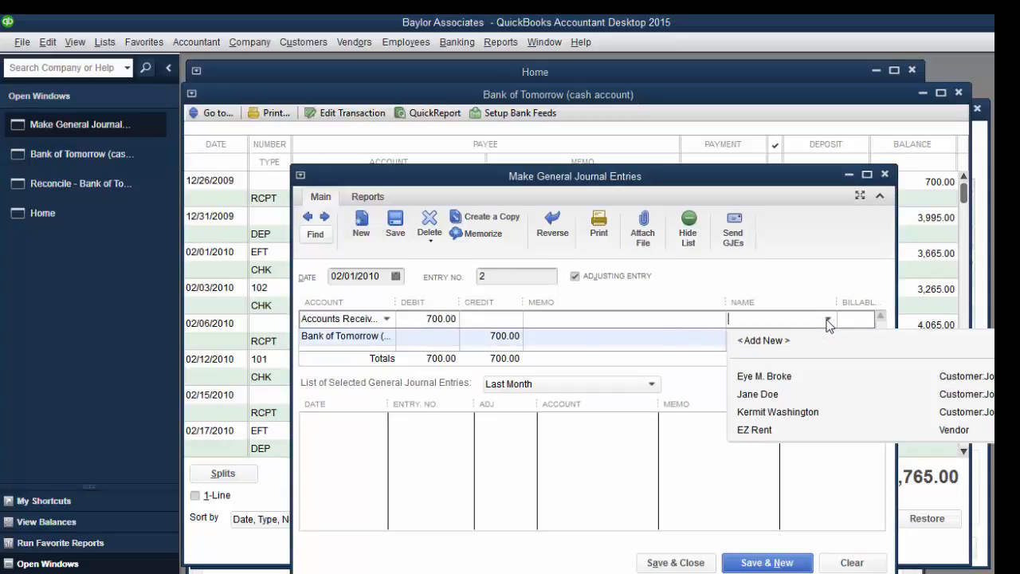
click(765, 377)
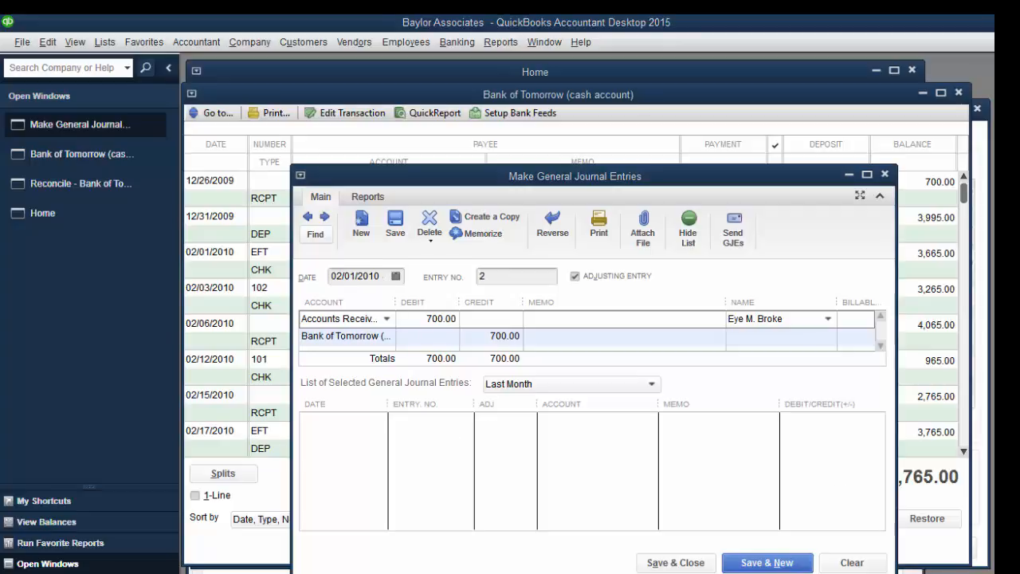
- Check the NSF check's date on the bank statement and date the journal entry 02/13/2010
key(alt+Tab)
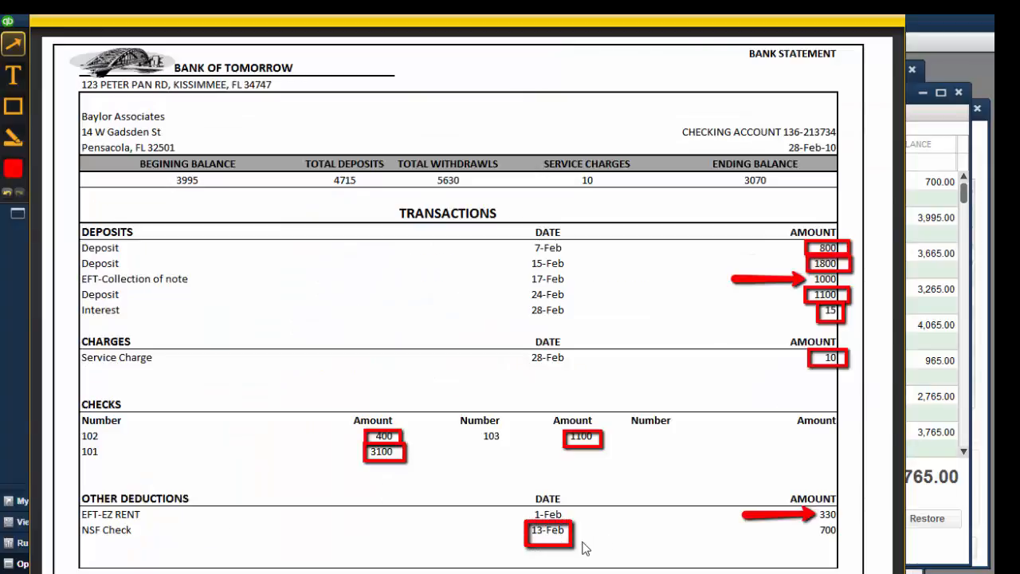
key(alt+Tab)
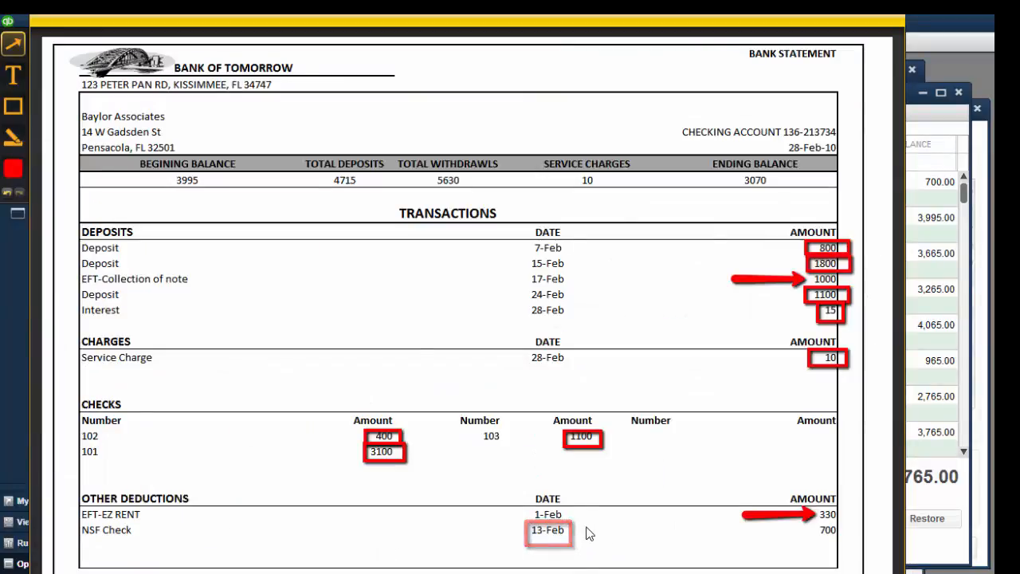
key(alt+Tab)
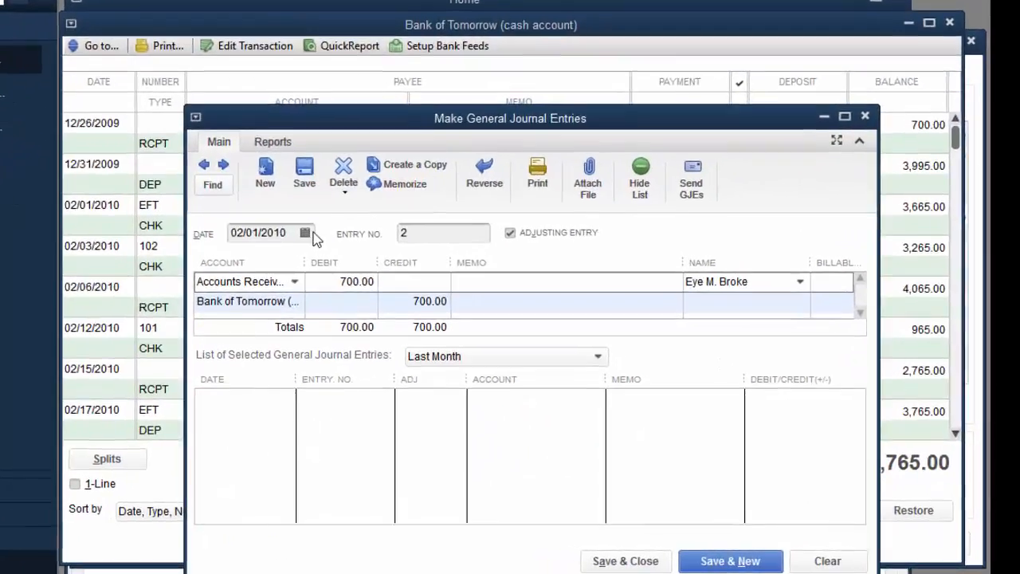
click(393, 277)
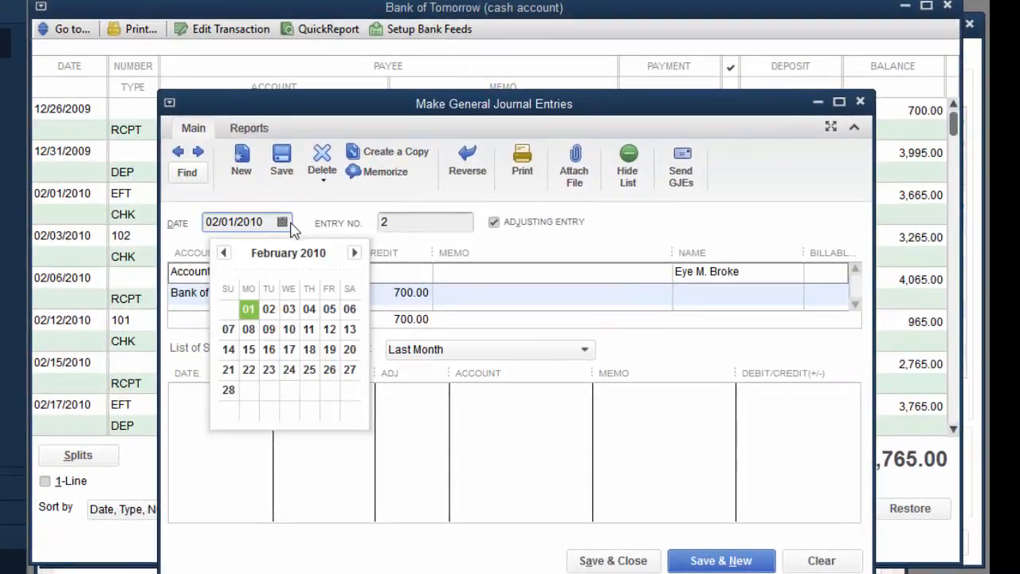
click(348, 329)
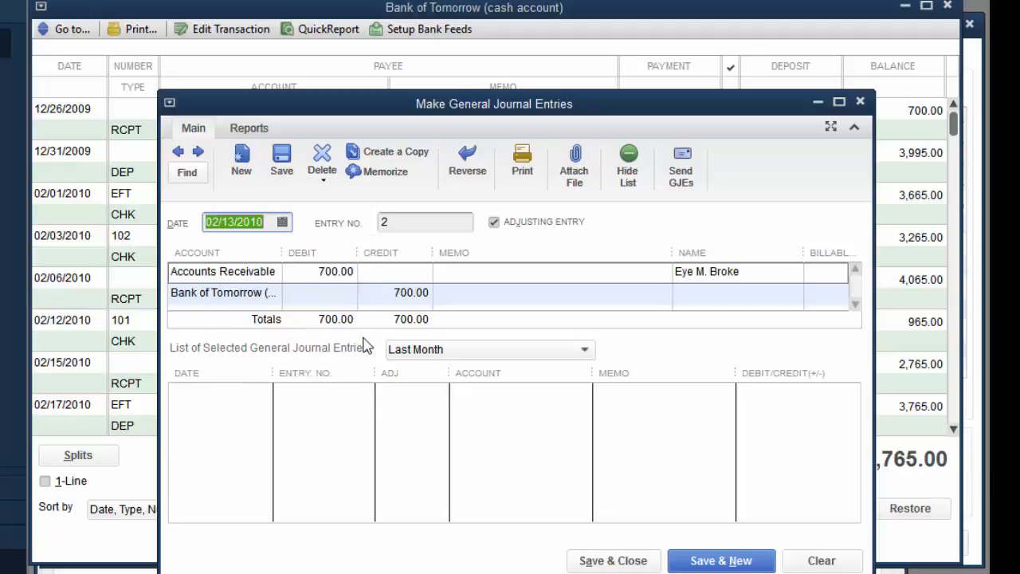
- Save and close the journal entry for the NSF check and close the cash account register
click(625, 561)
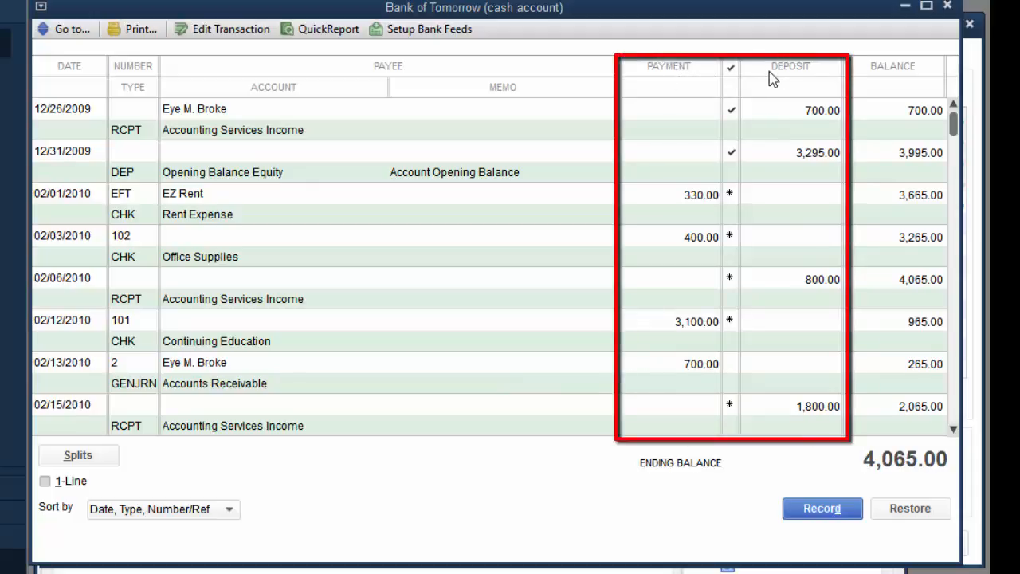
click(947, 6)
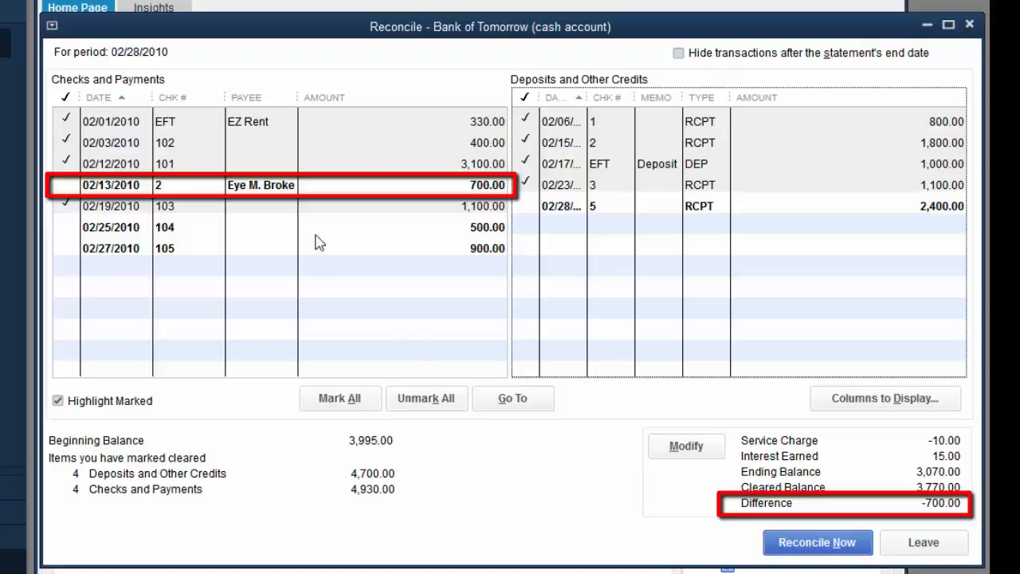
- Mark the 02/13/2010 payment of 700.00 as cleared and point an arrow at the NSF check amount on the bank statement
click(328, 184)
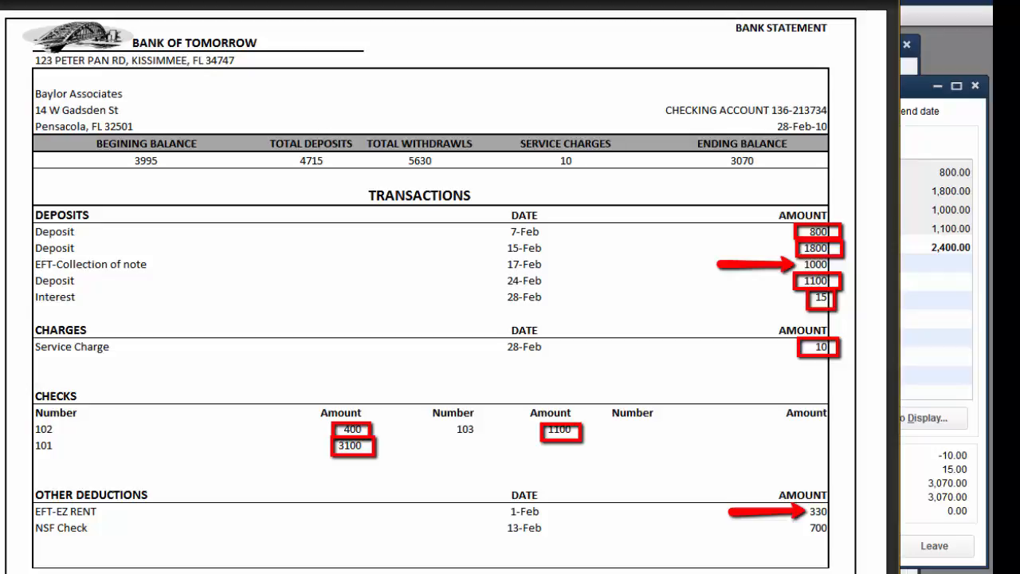
drag(735, 530, 807, 529)
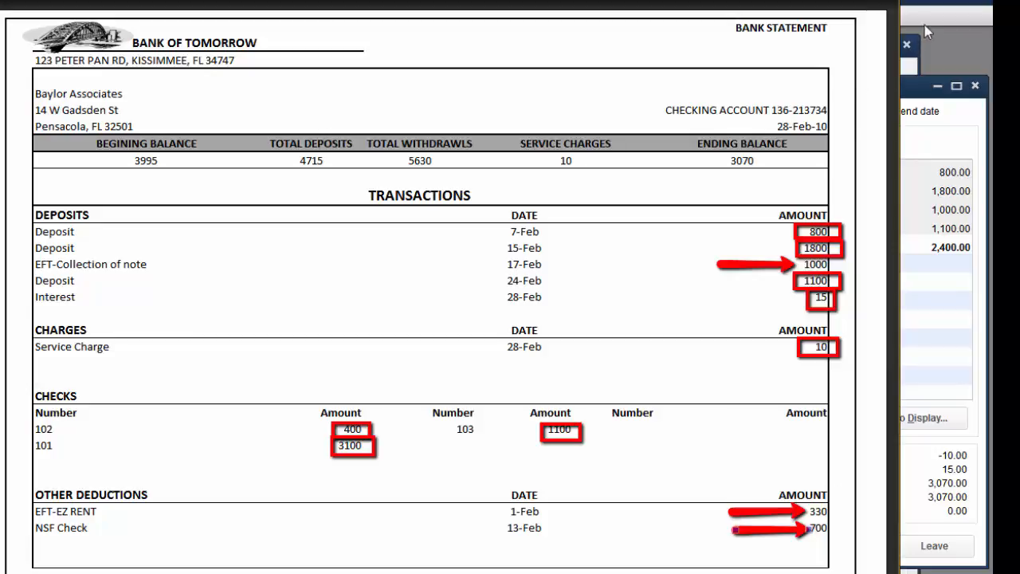
click(909, 94)
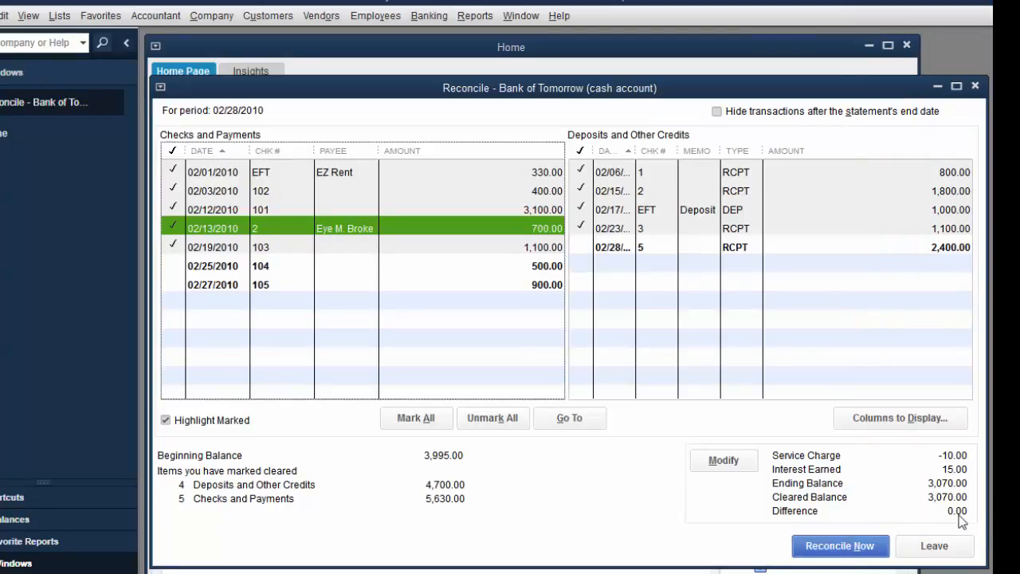
- Complete the reconciliation of the cash account and dismiss the reconciliation report selection without displaying a report
click(851, 547)
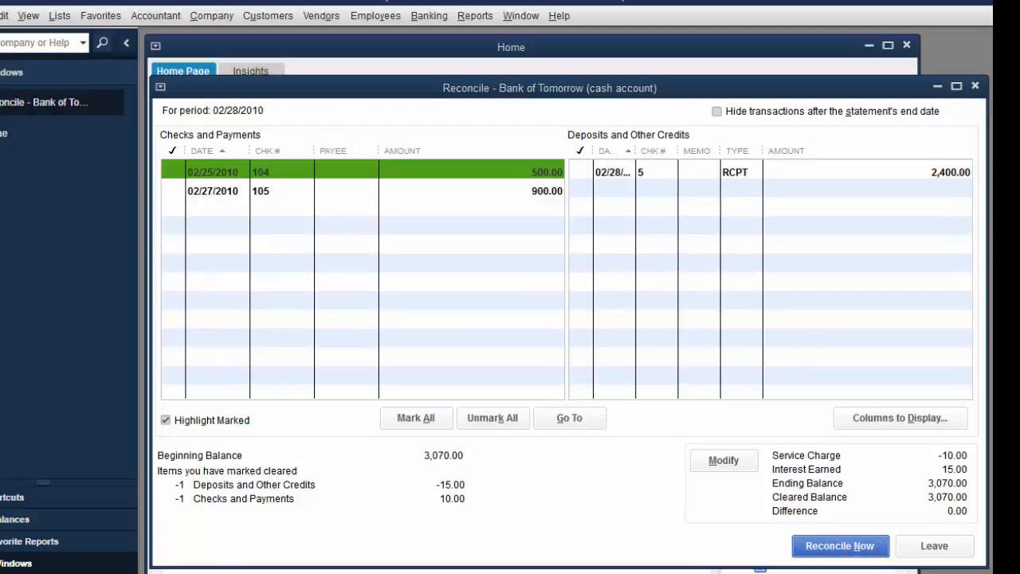
drag(398, 150, 546, 151)
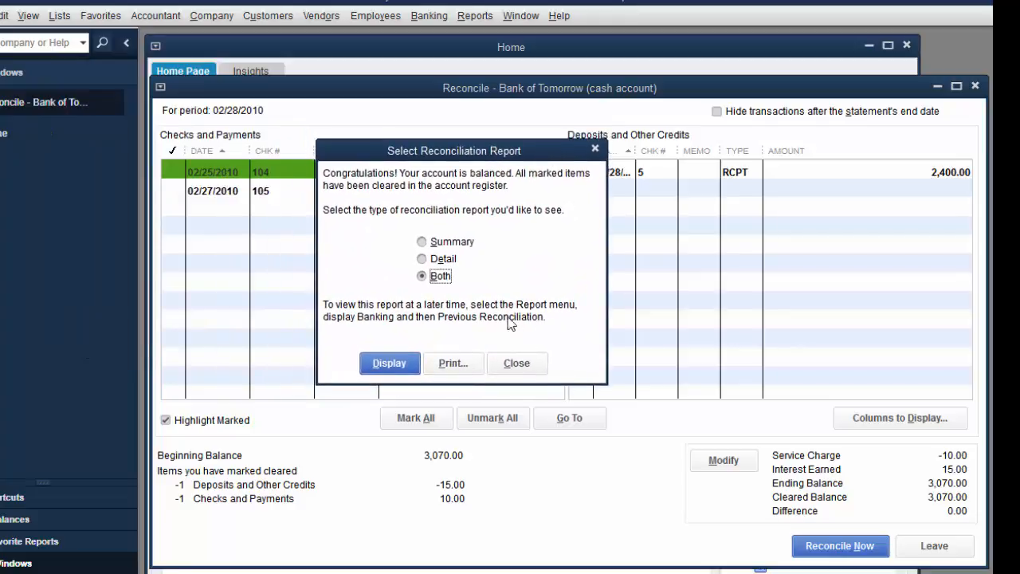
click(517, 364)
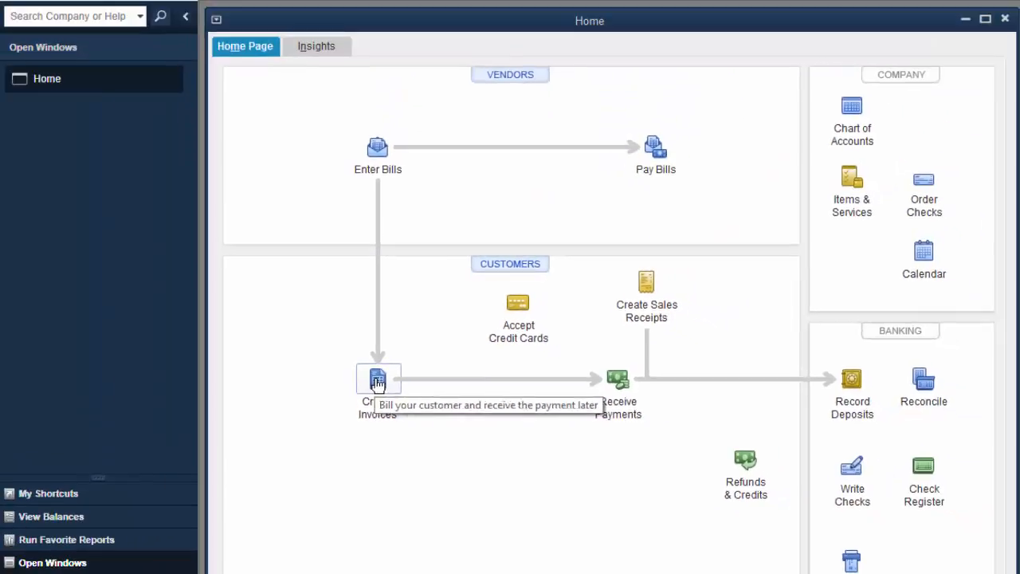
- Start a new customer invoice and date it 02/13/2010
click(406, 153)
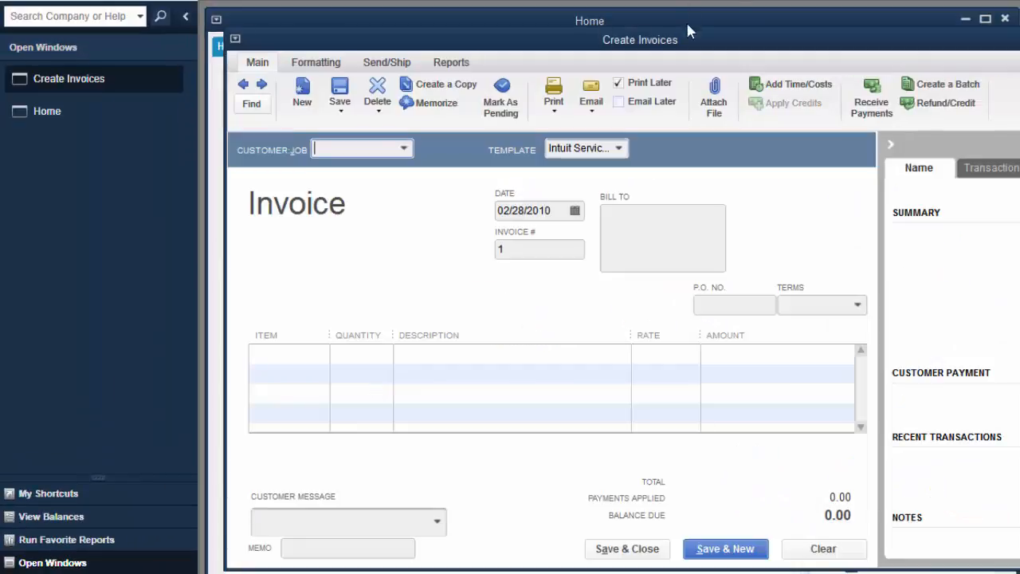
drag(691, 39, 687, 90)
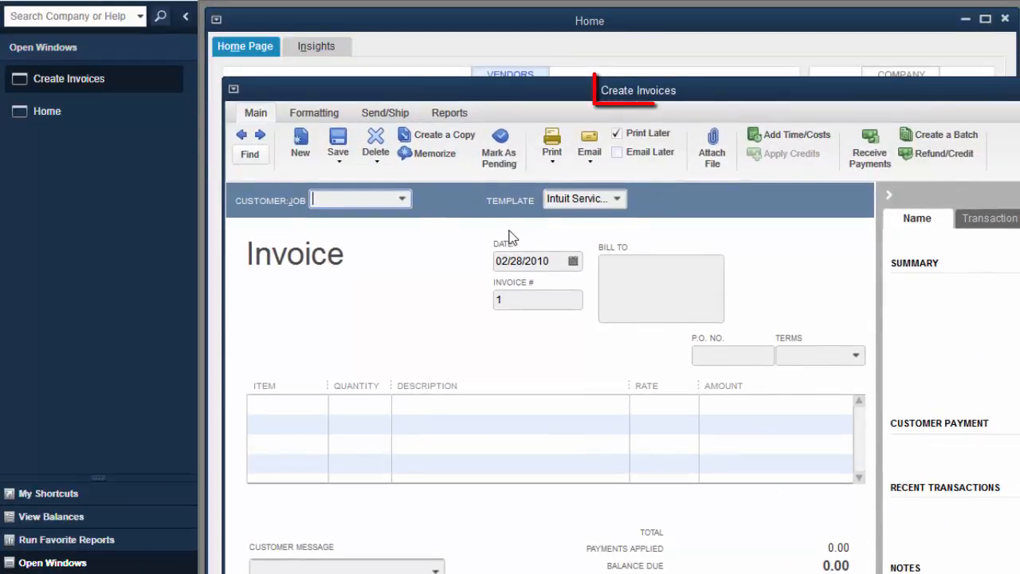
click(558, 261)
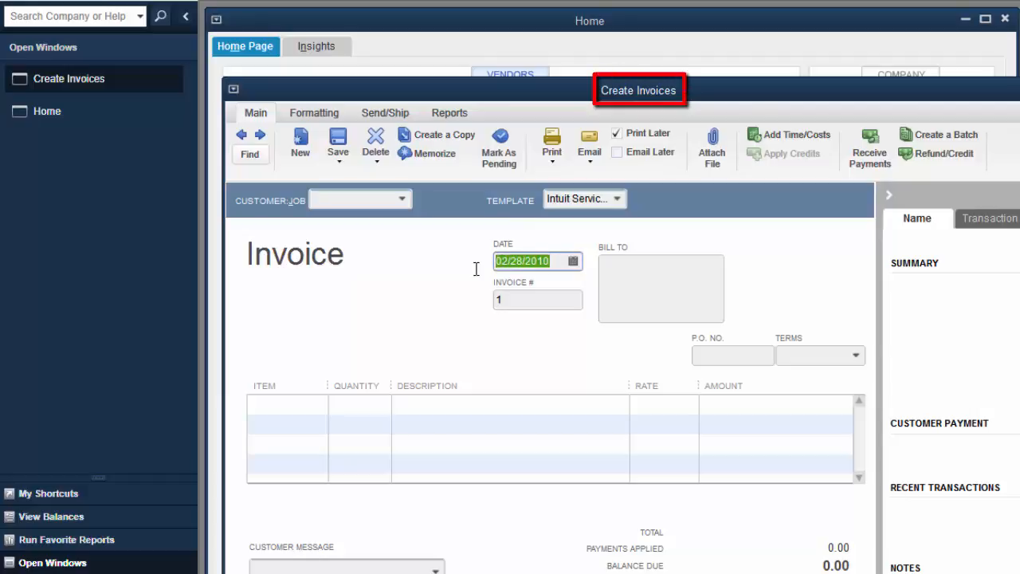
text(02/13/2010)
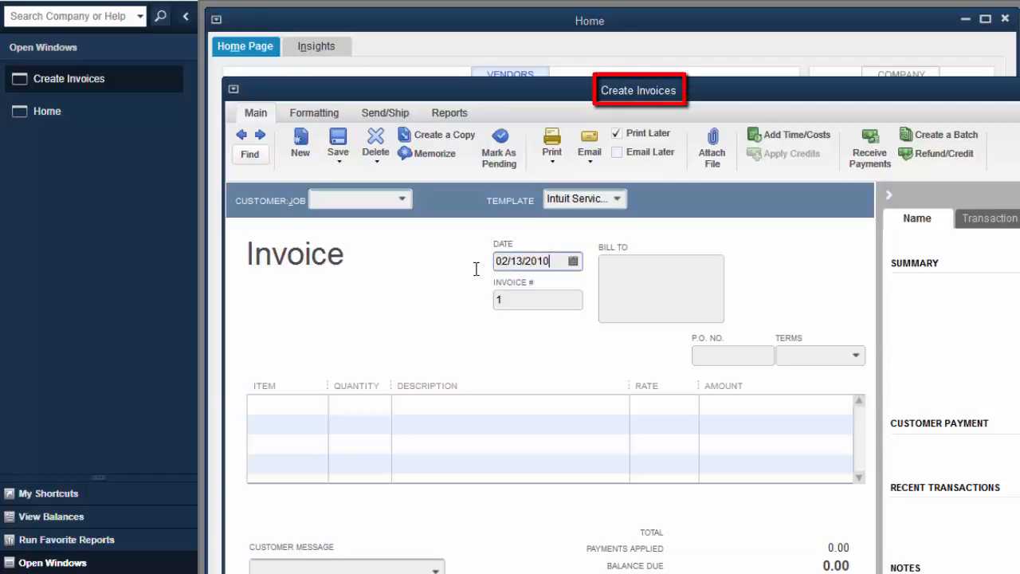
key(Tab)
key(Tab)
key(Tab)
key(Tab)
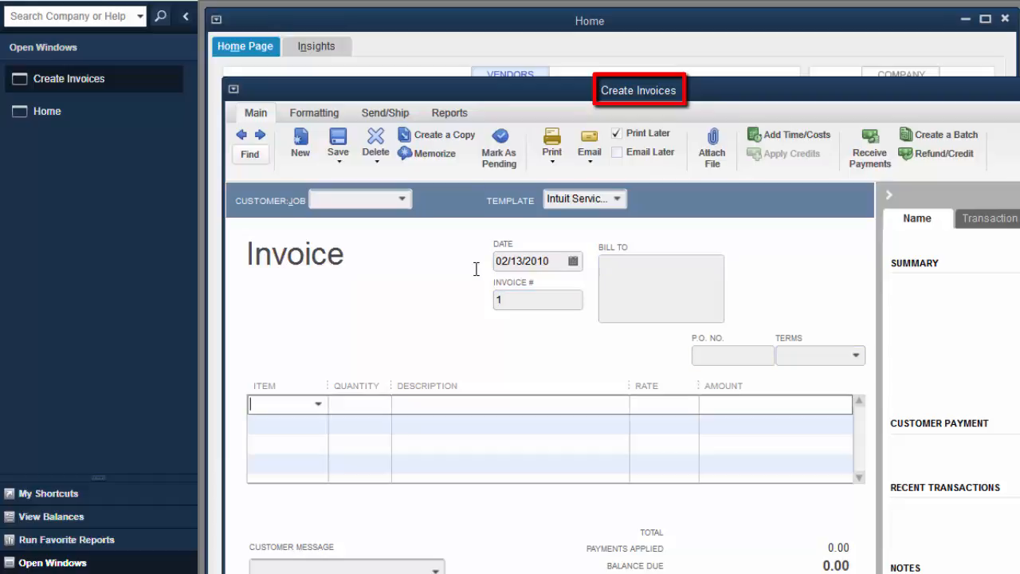
- Assign the invoice to the customer who wrote the returned check and choose the NSF item on the first line
click(403, 200)
click(358, 262)
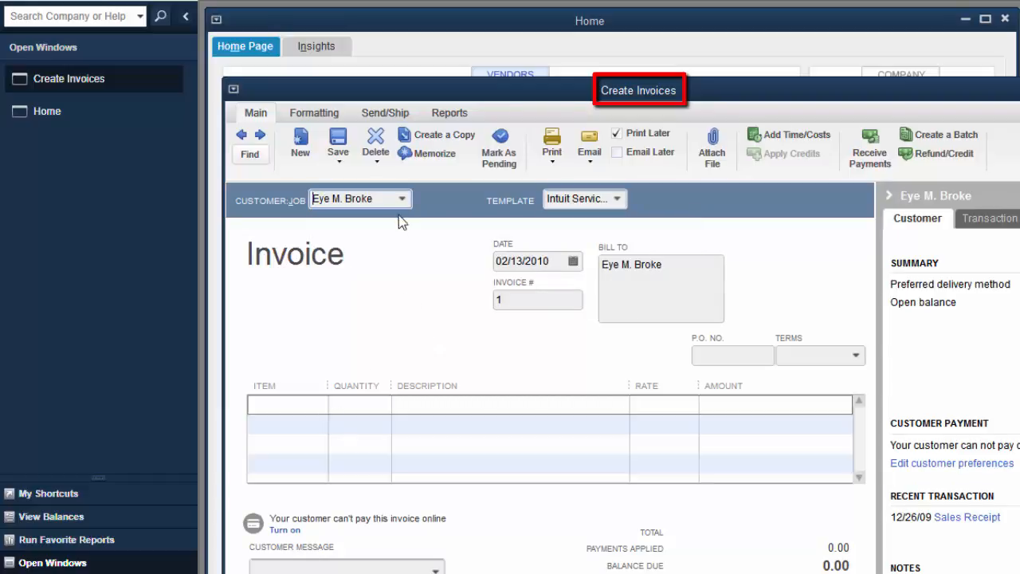
click(317, 407)
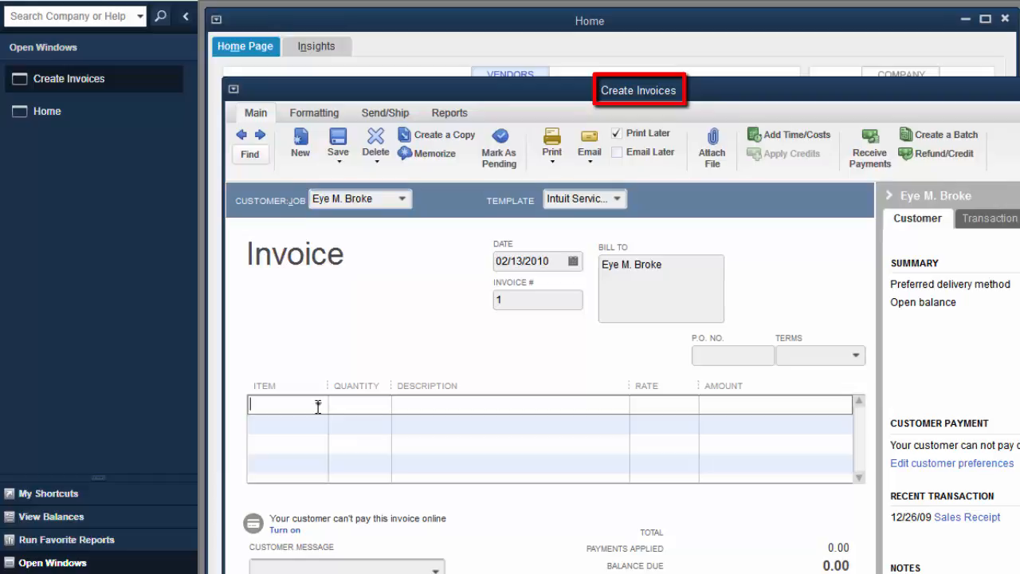
click(318, 405)
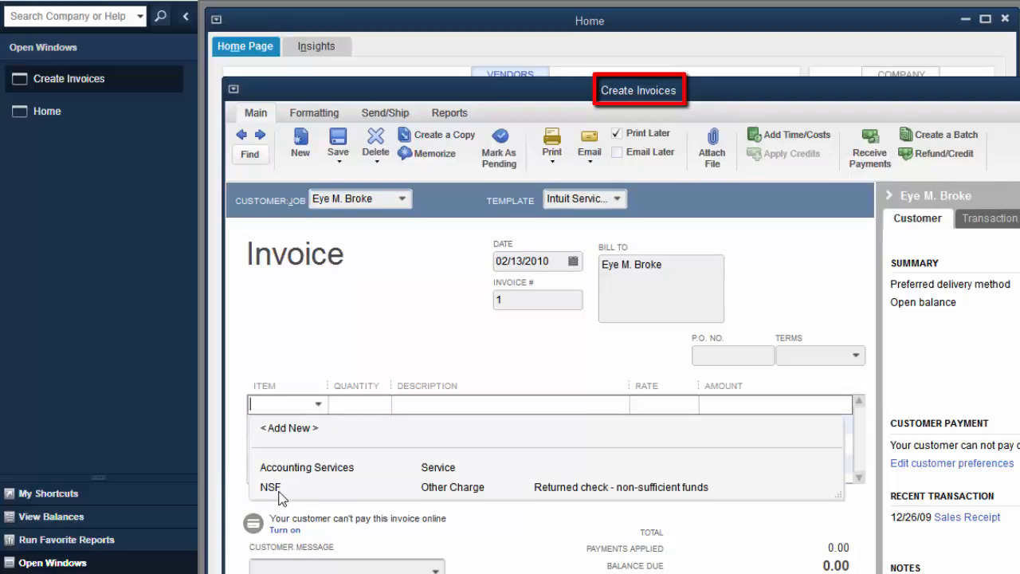
click(451, 487)
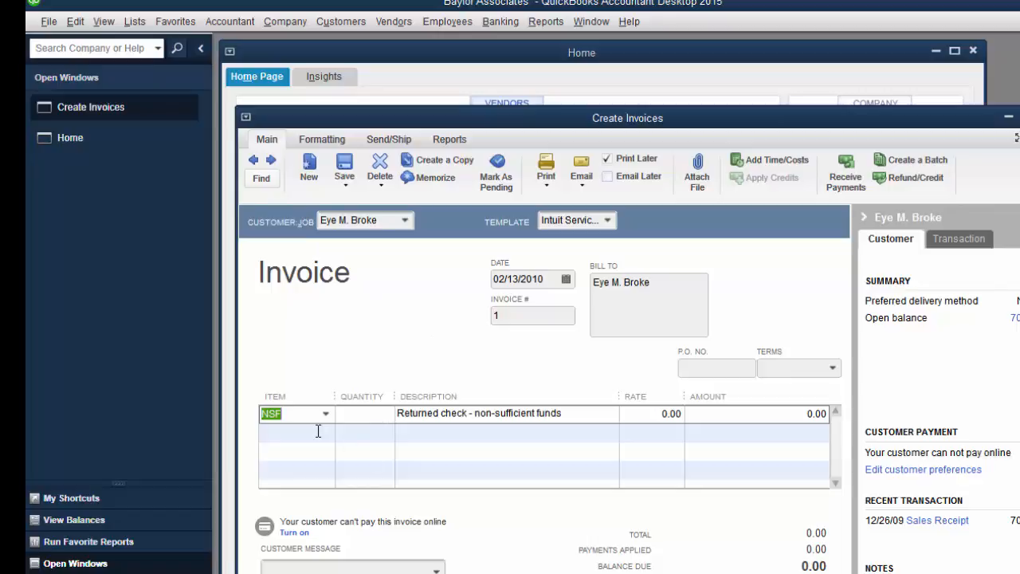
- Open the NSF item from the Item List, check which account it is assigned to, and close the list
click(137, 24)
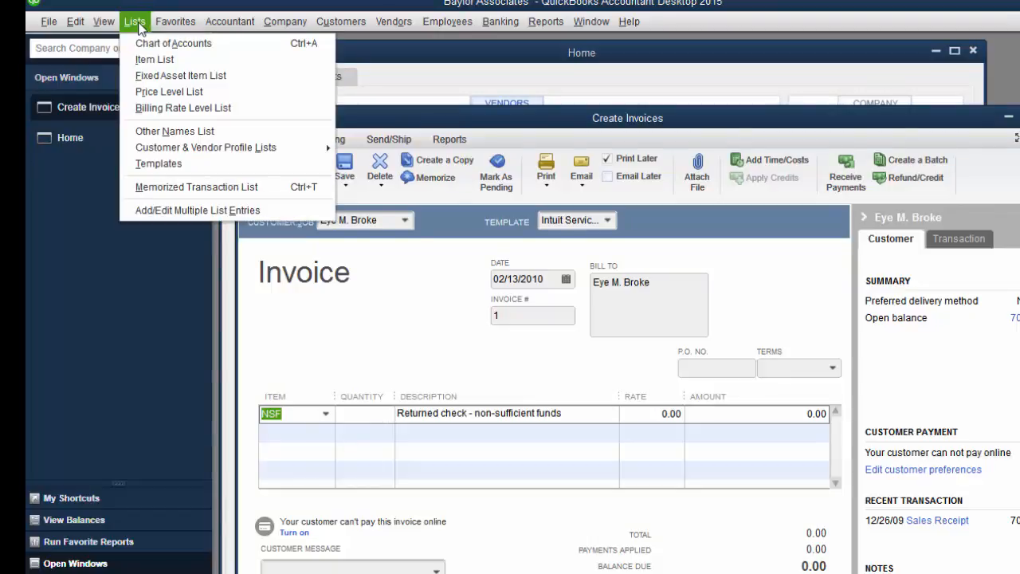
click(152, 60)
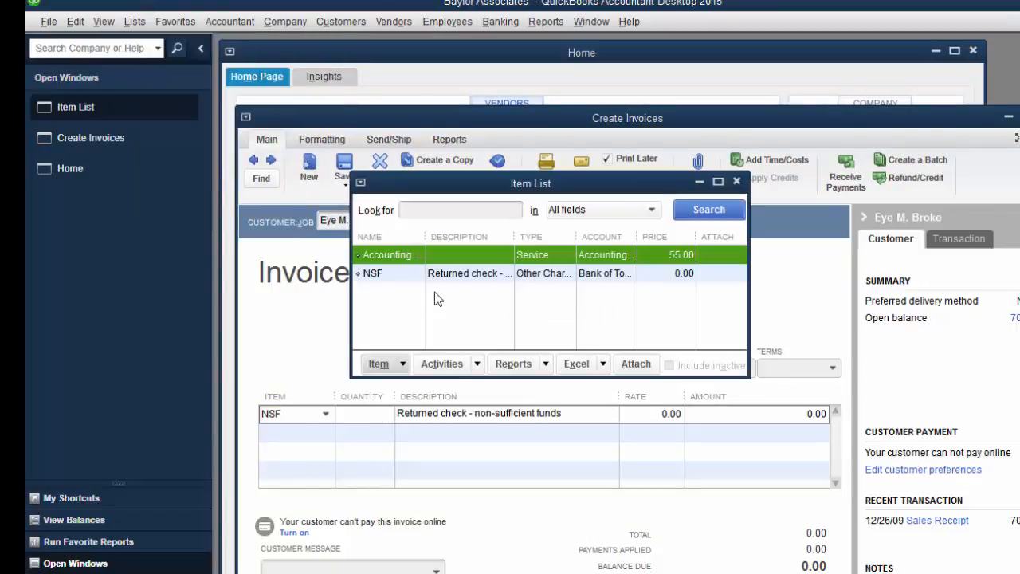
double_click(396, 275)
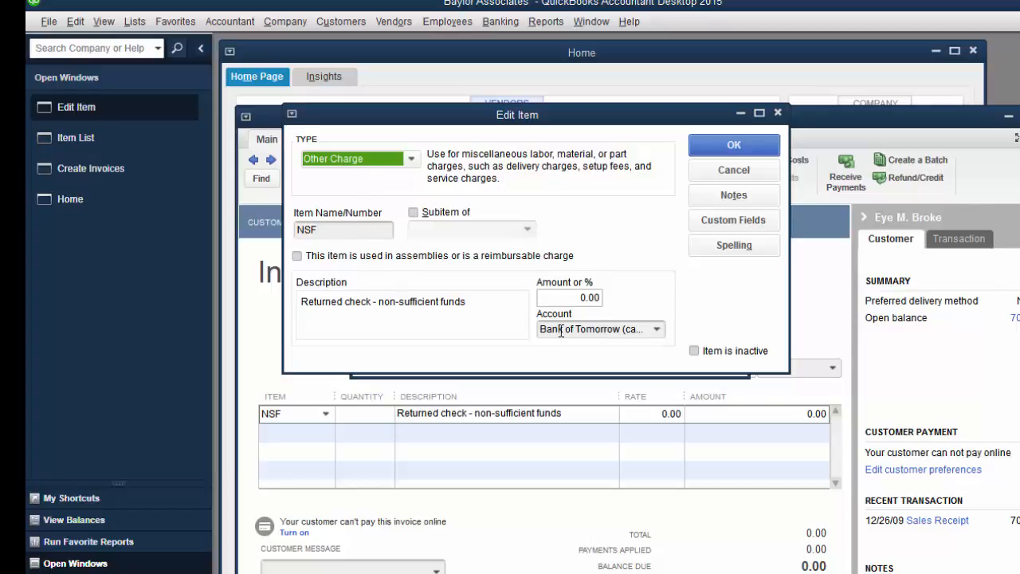
click(658, 329)
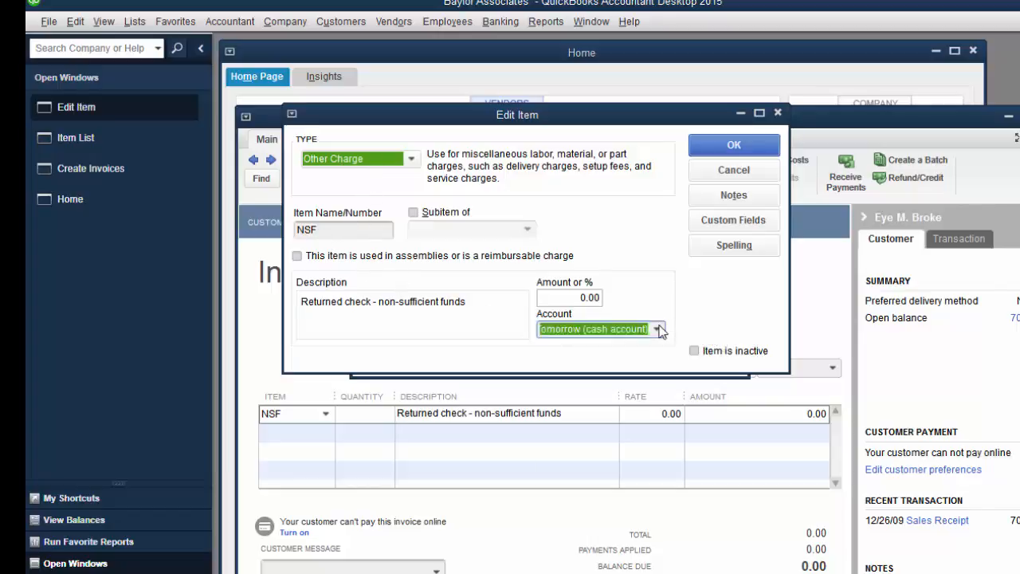
click(660, 330)
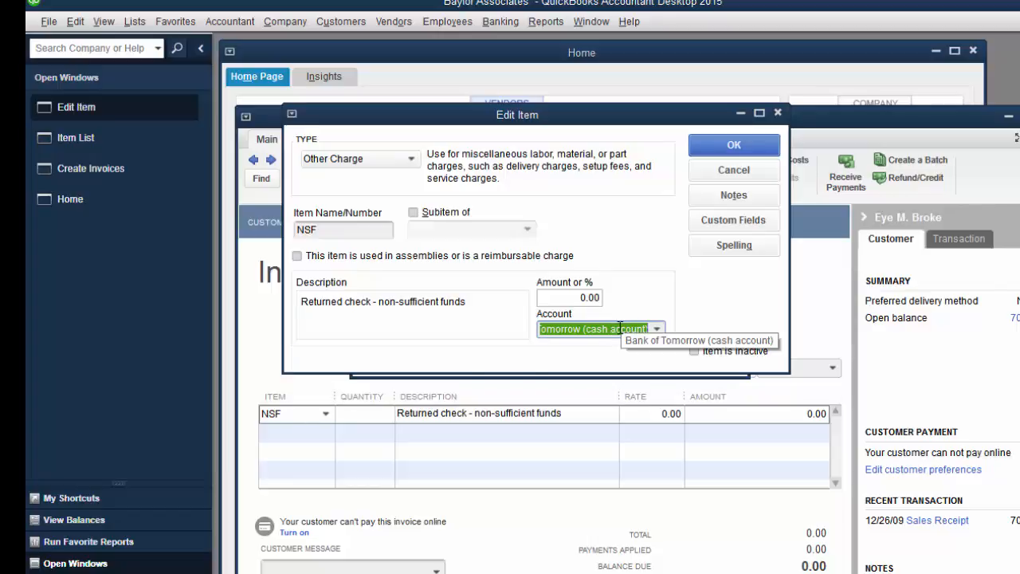
click(656, 329)
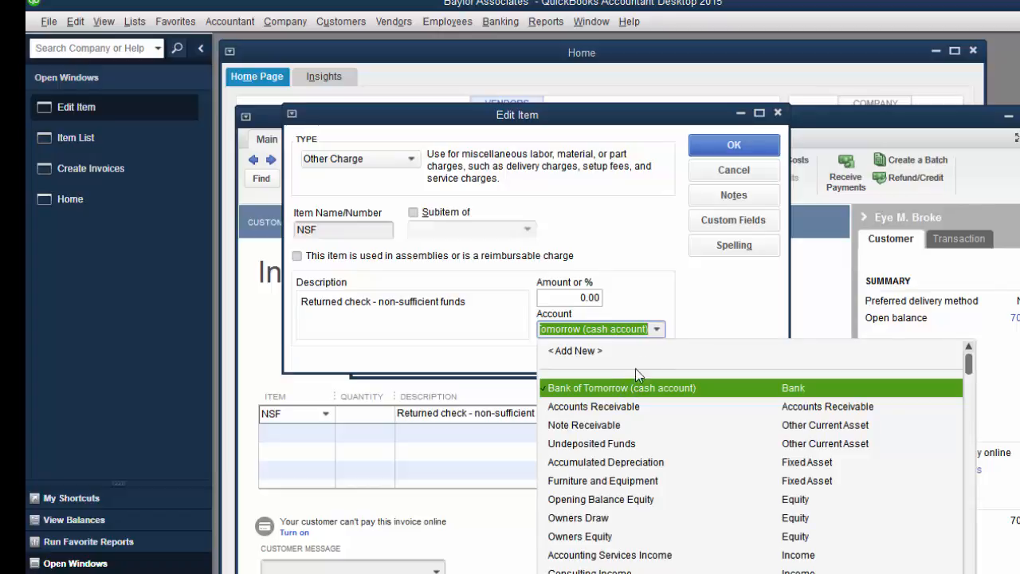
click(657, 329)
click(721, 152)
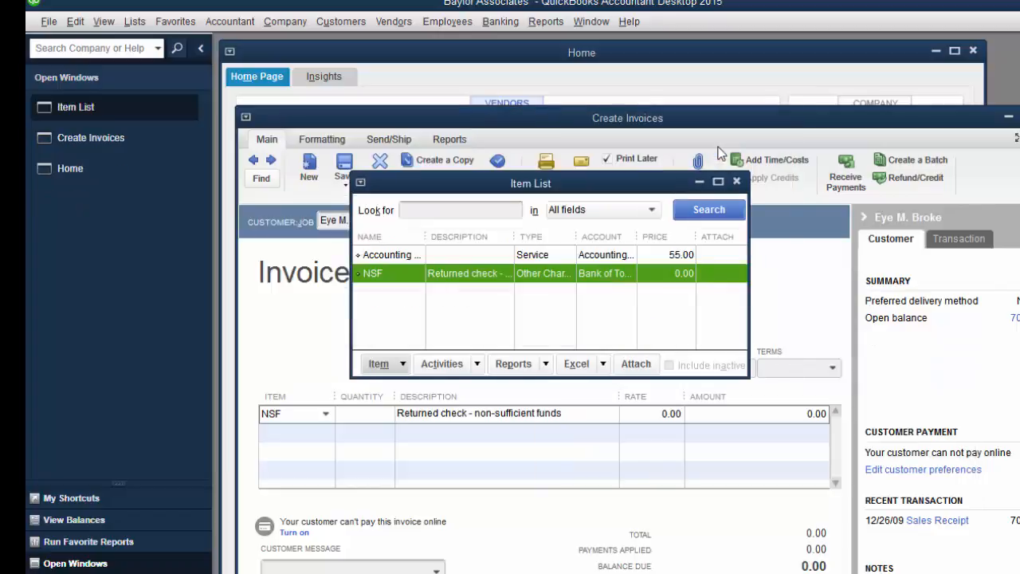
click(735, 181)
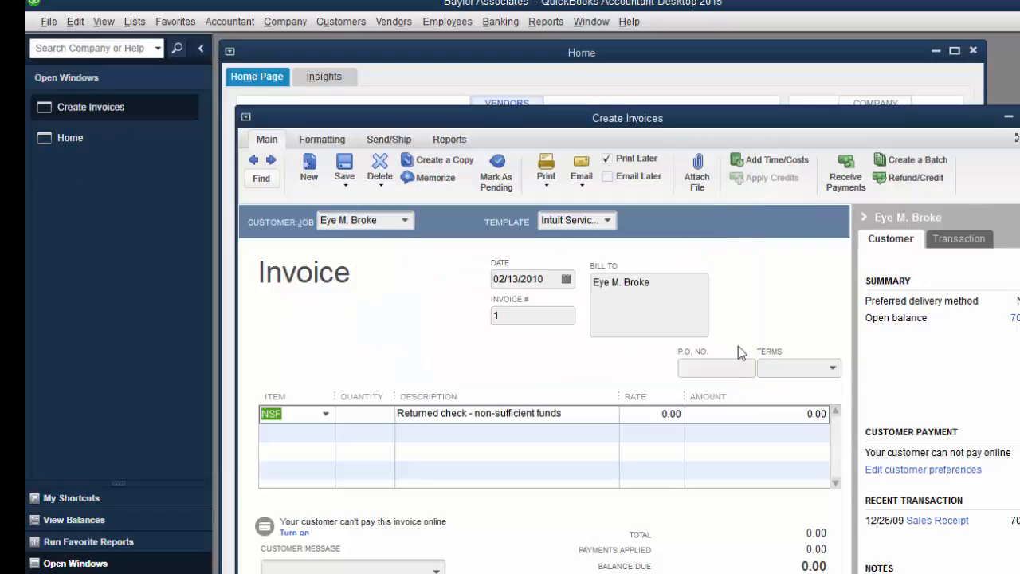
- Set the NSF line's amount to 700 and save and close the invoice
drag(755, 122, 745, 70)
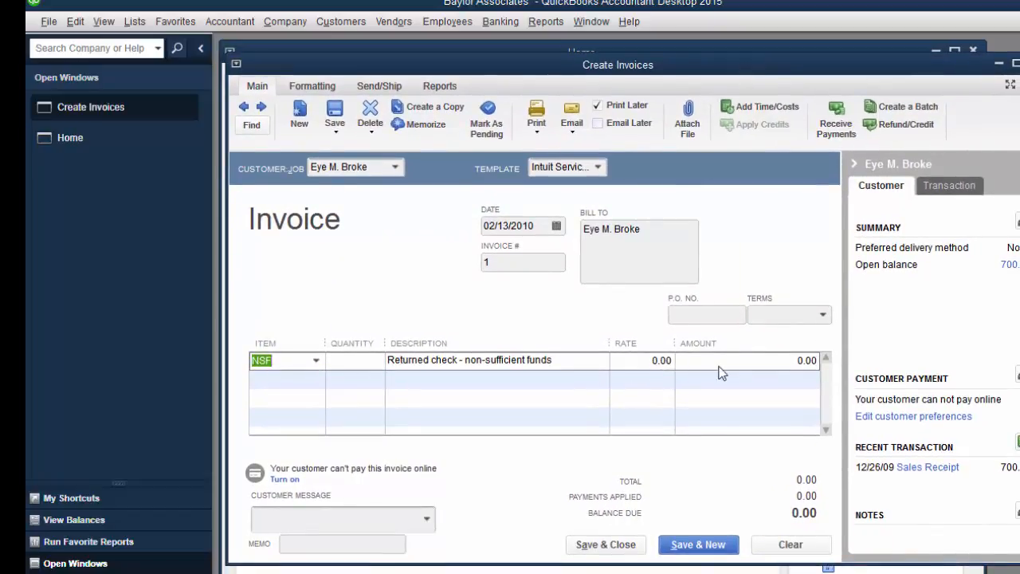
drag(749, 356, 825, 355)
text(700)
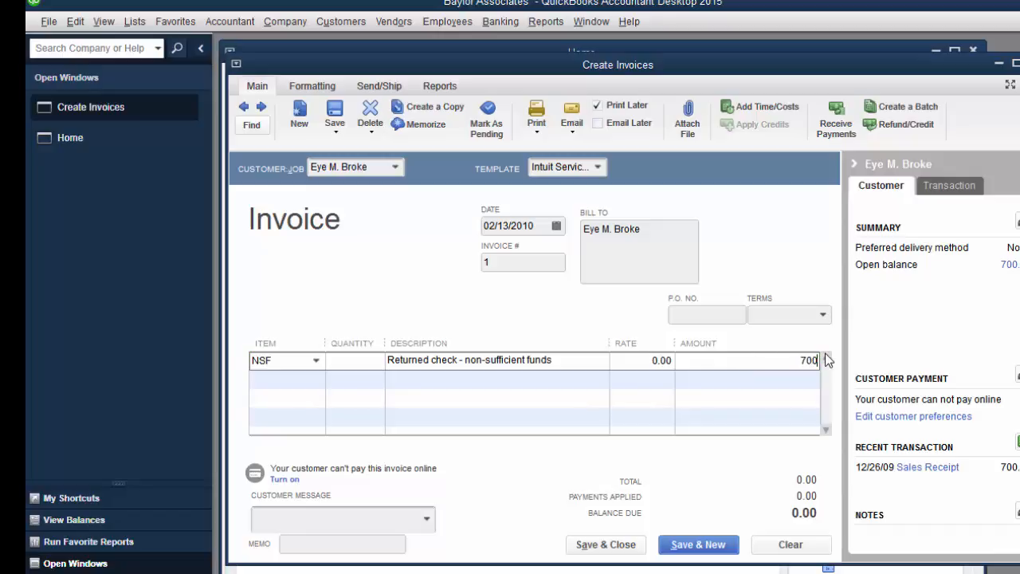
key(Tab)
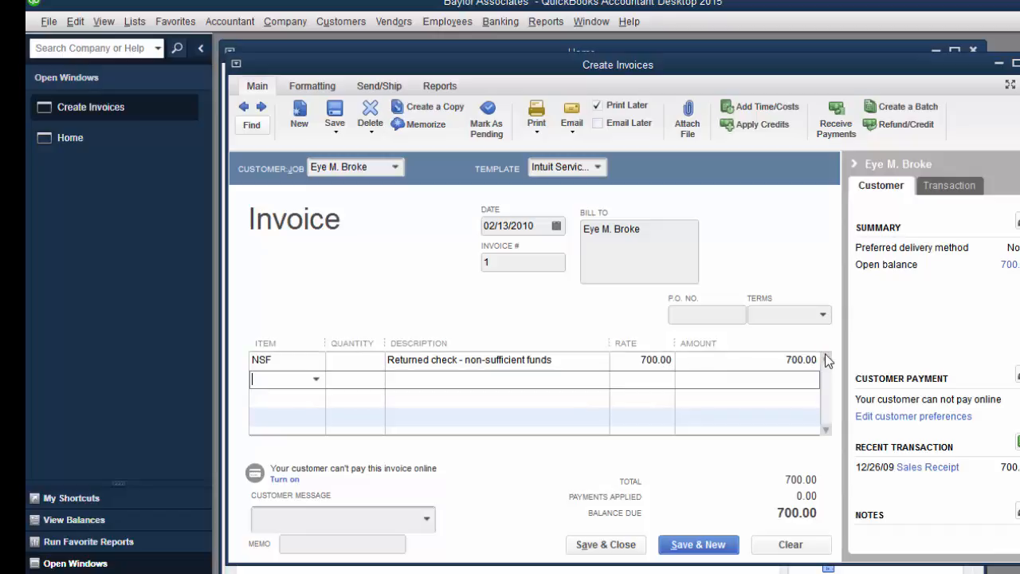
click(607, 545)
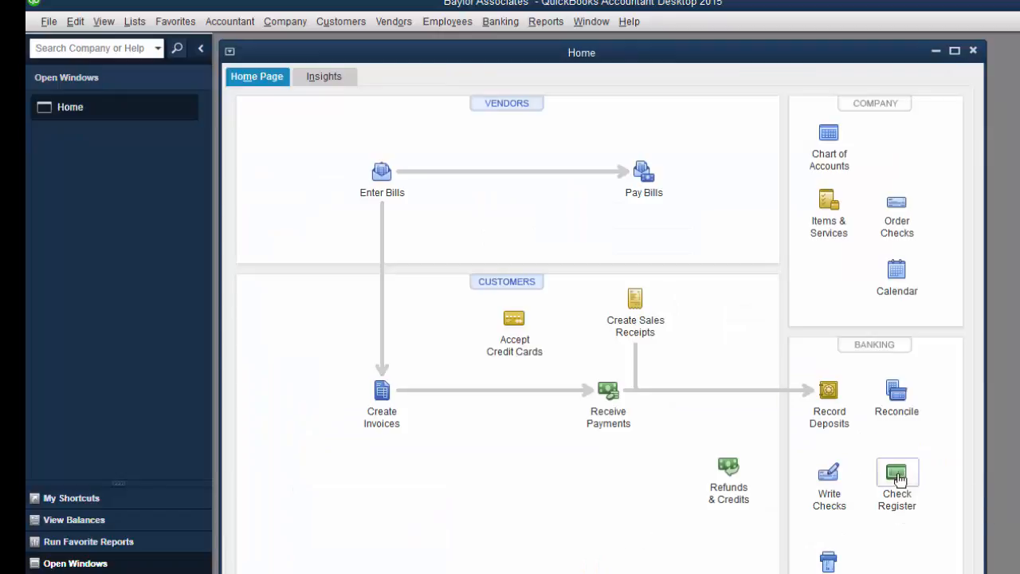
- Review the 02/13/2010 invoice and journal entry for the returned check in the cash account register, and close the register
click(897, 476)
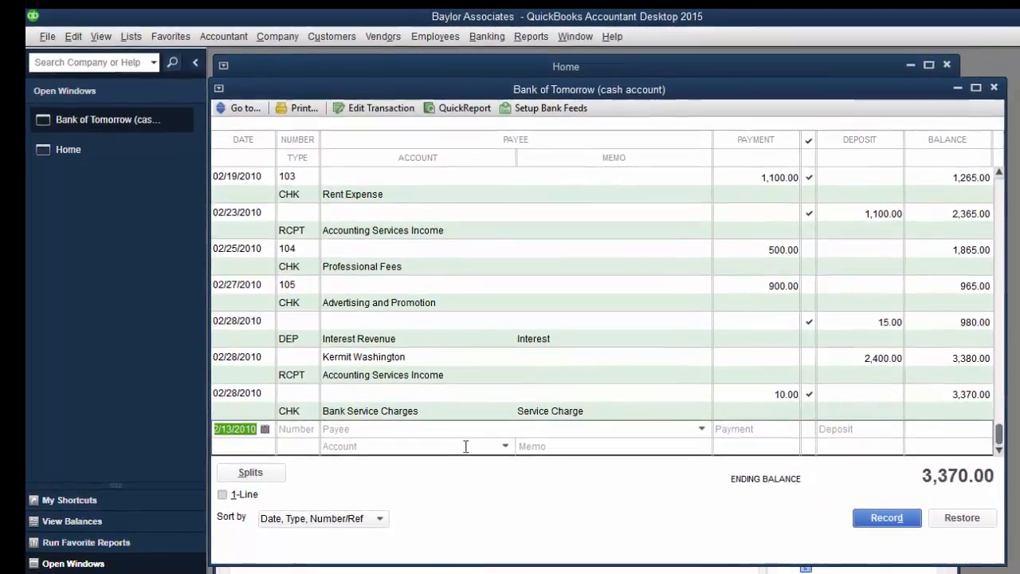
click(1000, 175)
click(1000, 175)
click(1000, 175)
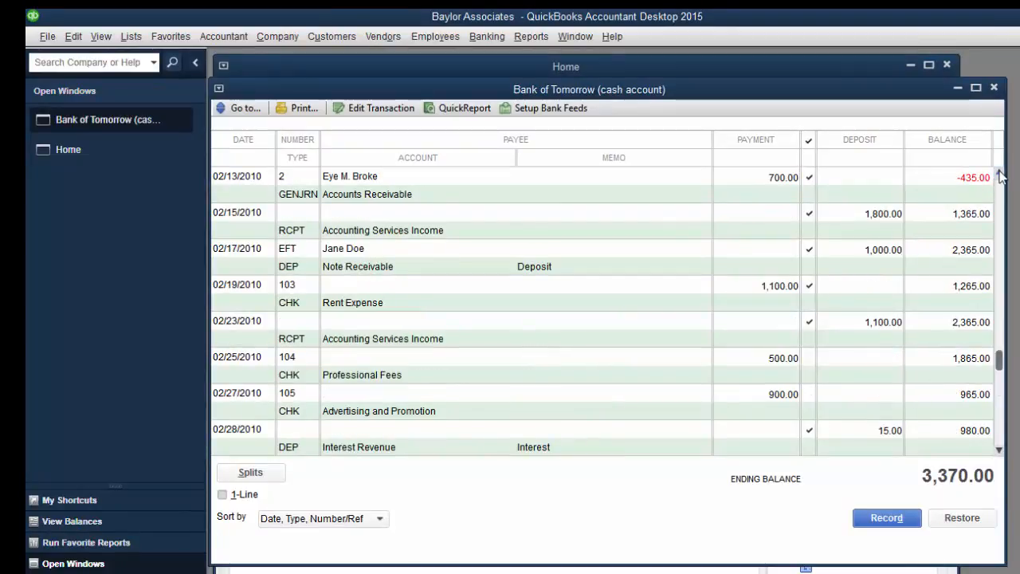
click(1000, 175)
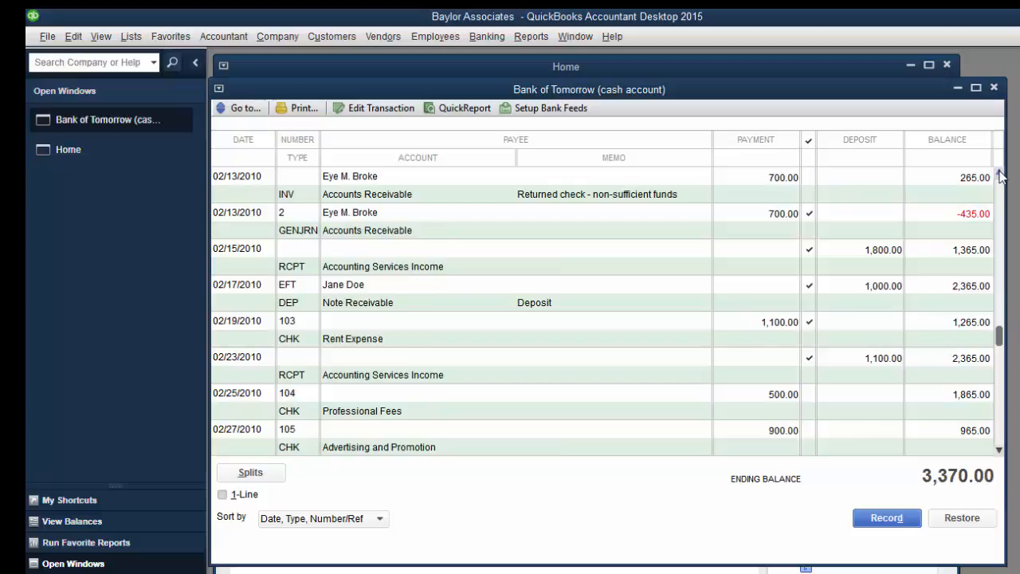
click(1000, 176)
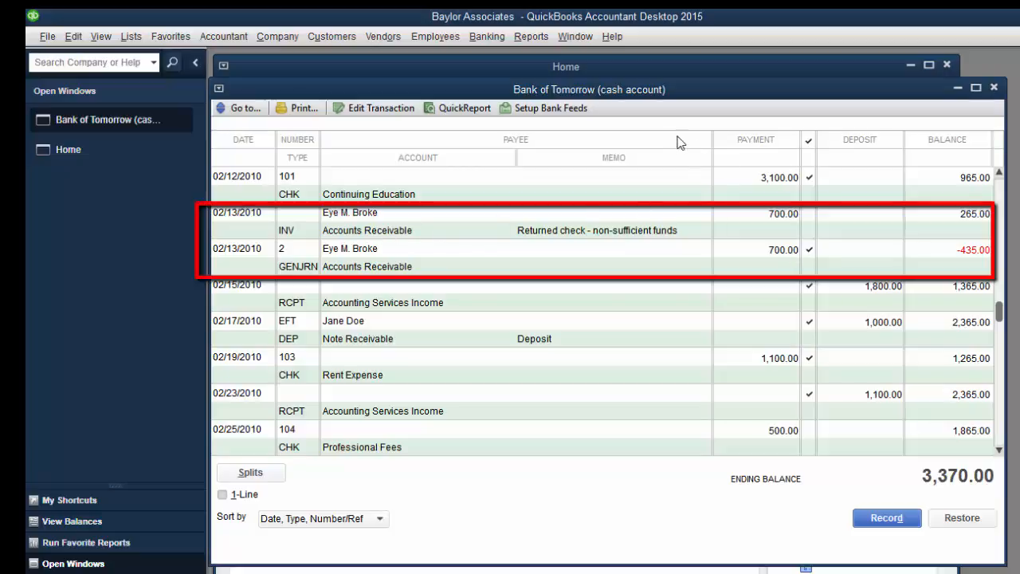
click(993, 88)
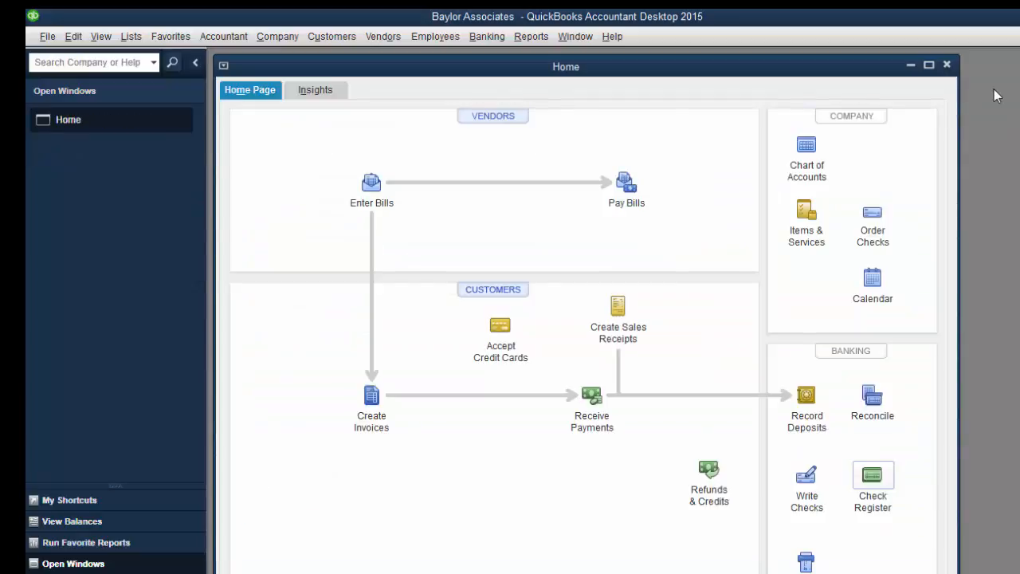
- Open the Journal report from the accountant and tax reports
click(531, 37)
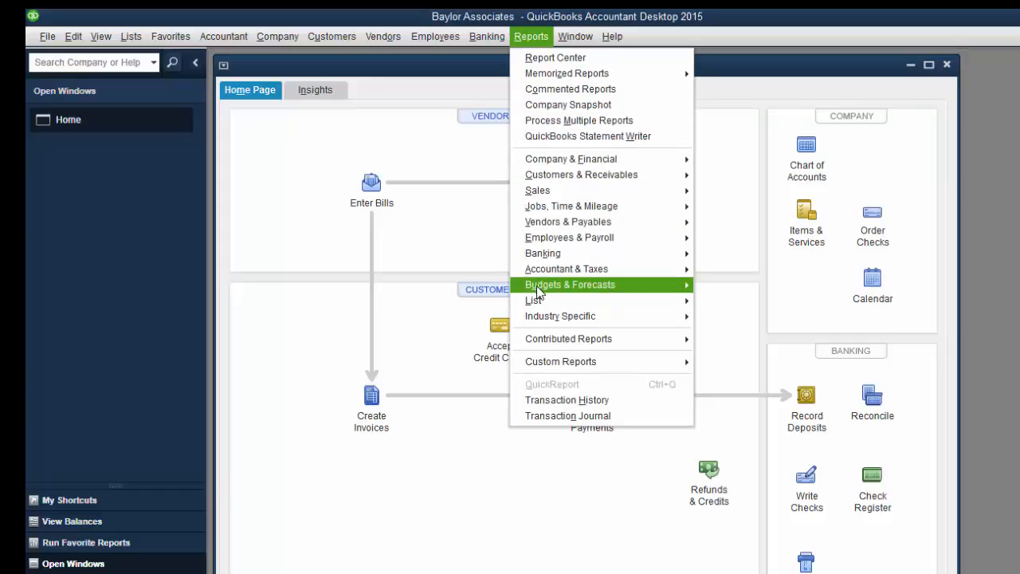
mouse_move(555, 270)
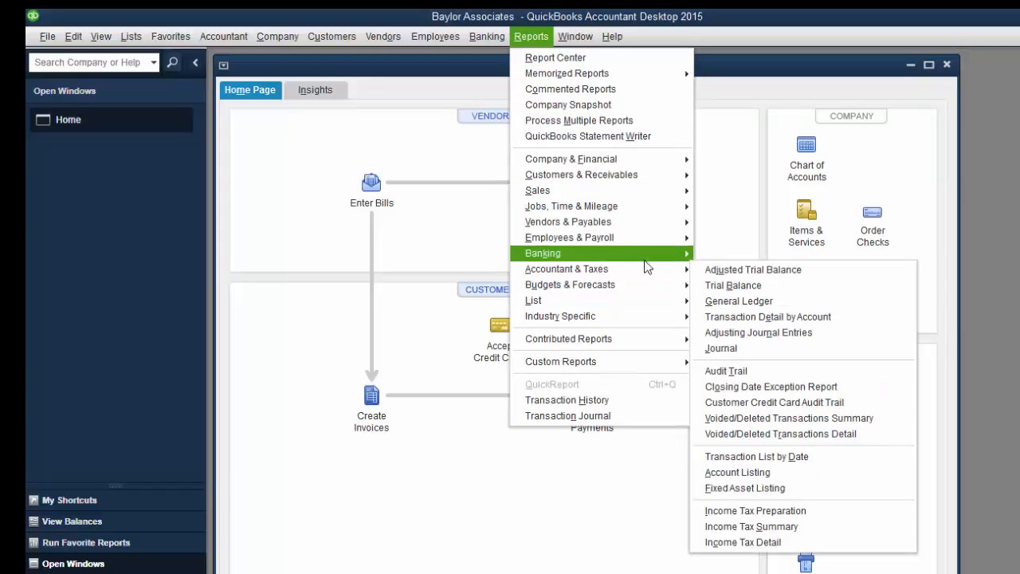
click(713, 352)
click(693, 357)
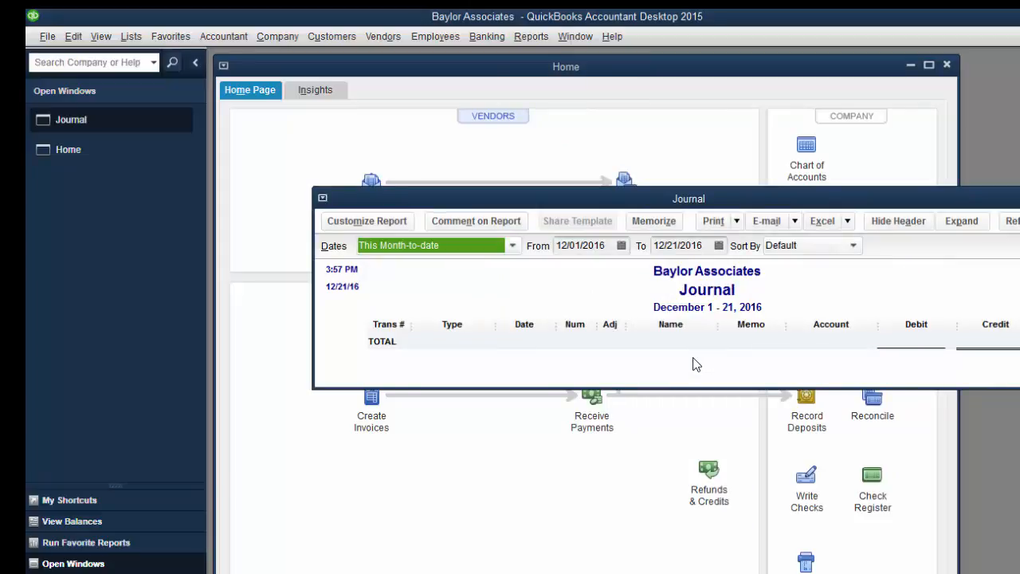
- Limit the Journal report to 02/13/2010 through 02/13/2010 and widen its Account column to show the full account names
key(Tab)
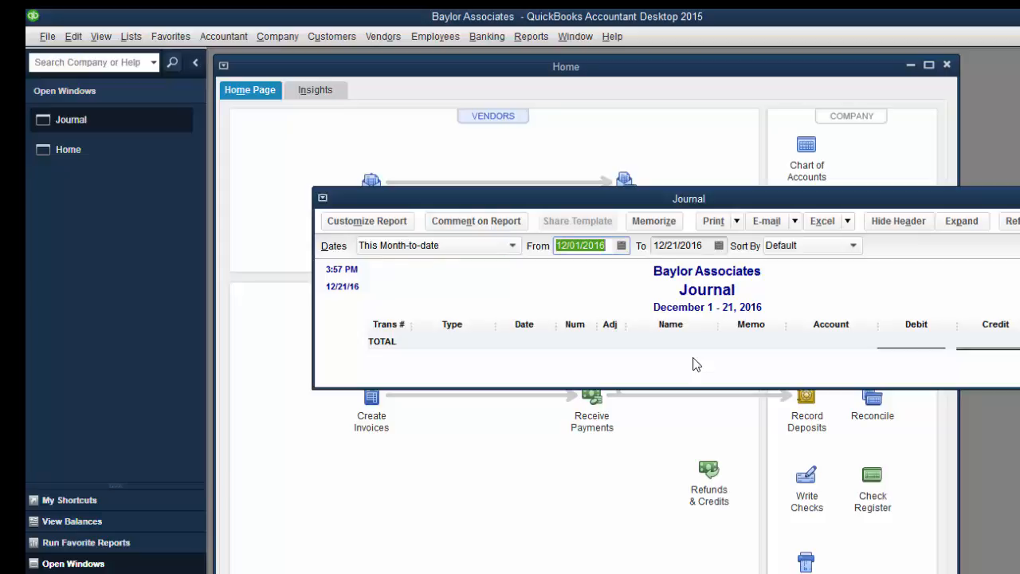
text(2/13/2)
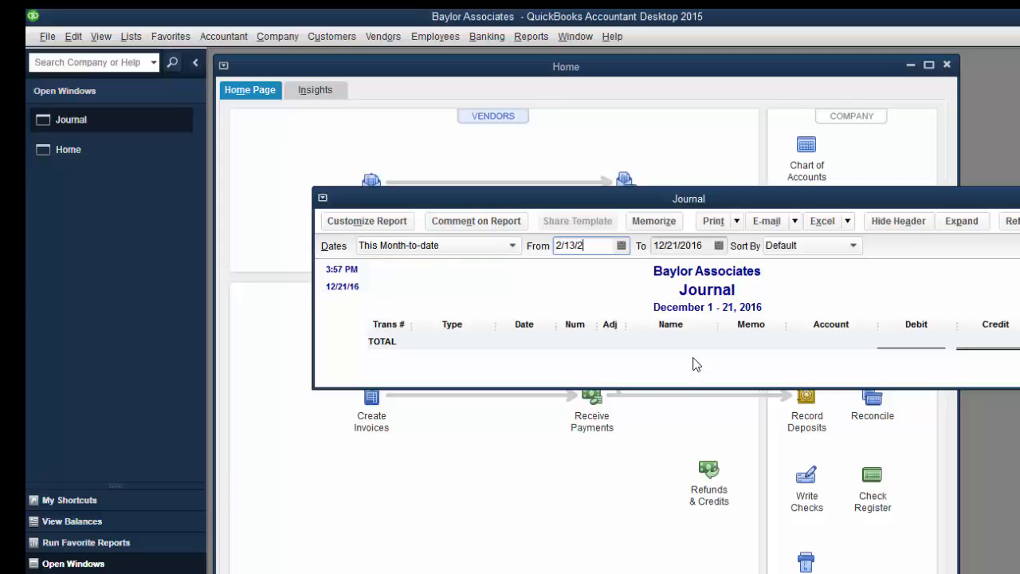
text(010)
key(Tab)
text(2/)
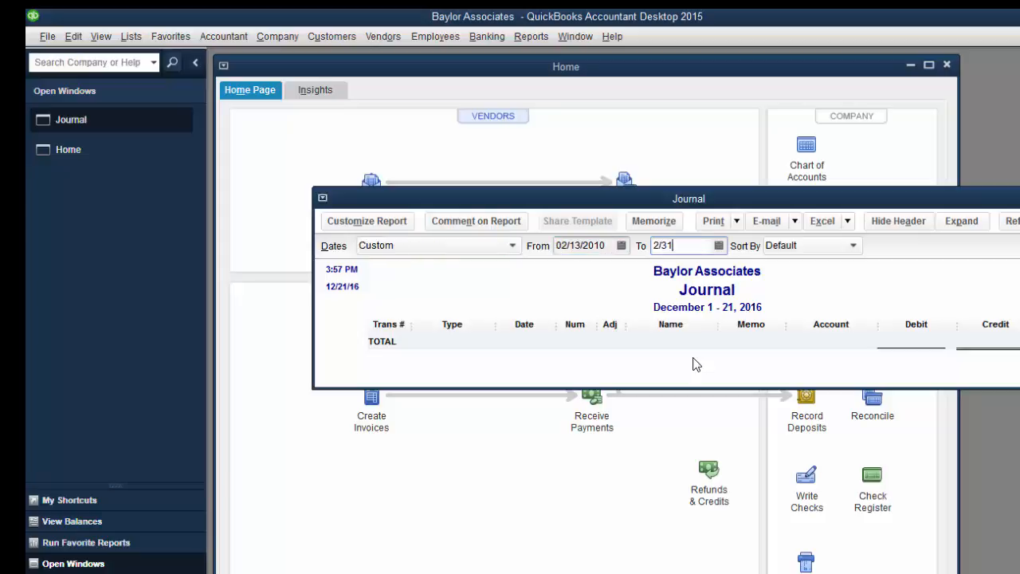
text(3)
key(BackSpace)
text(13/2010)
key(Tab)
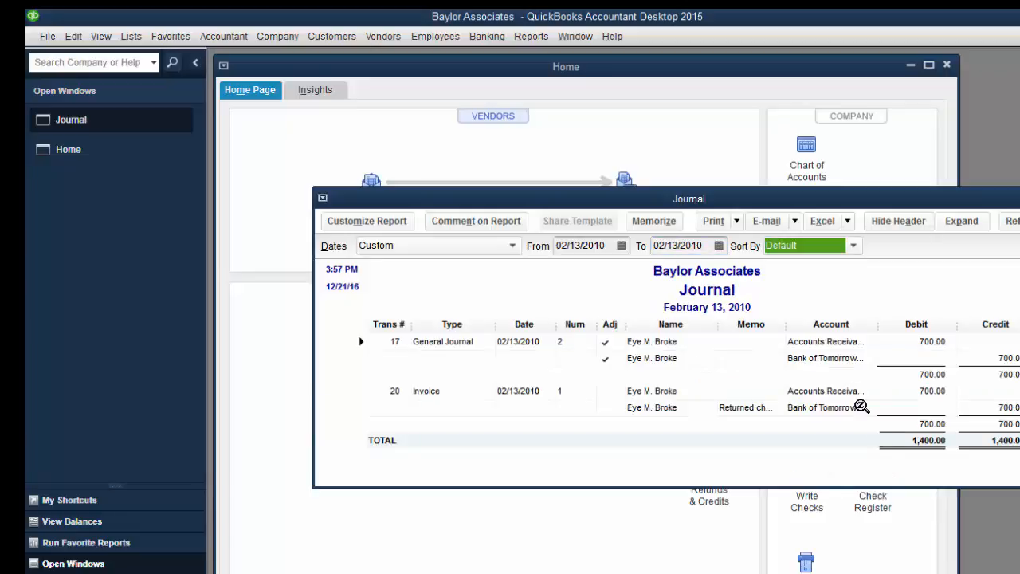
drag(879, 325, 941, 318)
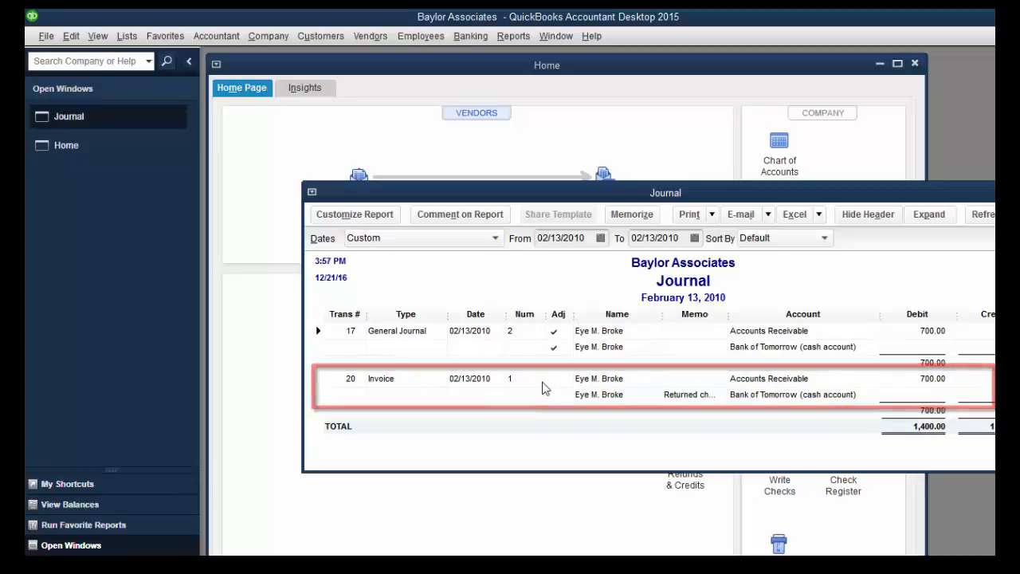
- Open the 02/13/2010 returned-check invoice from the Journal report, delete it, and close the invoice window
double_click(521, 387)
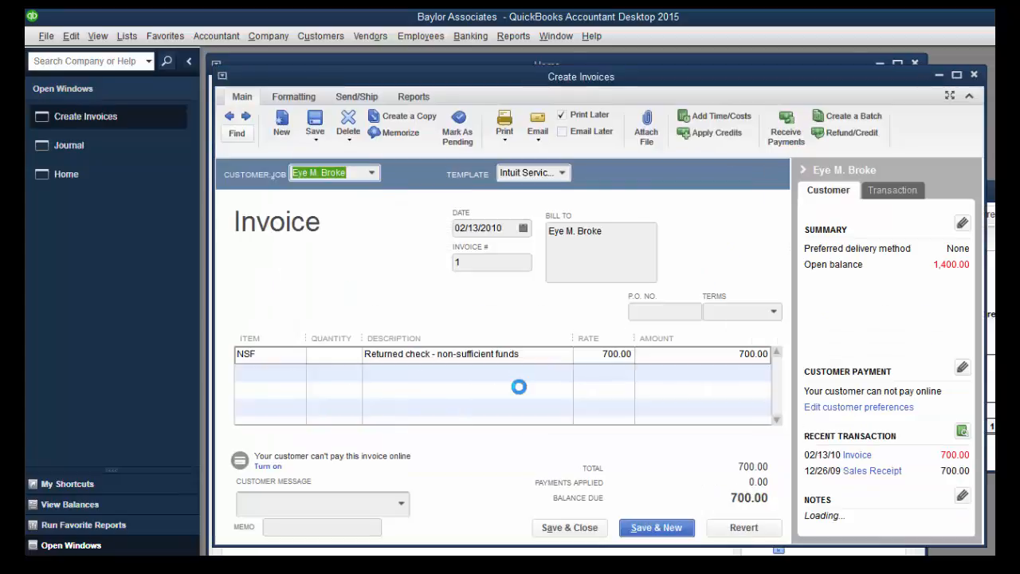
click(348, 120)
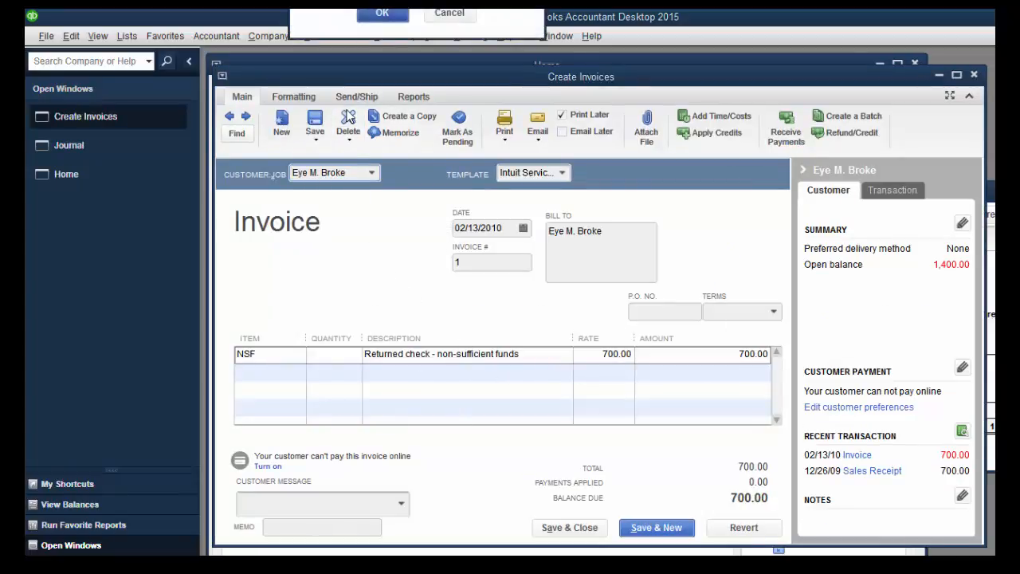
click(374, 14)
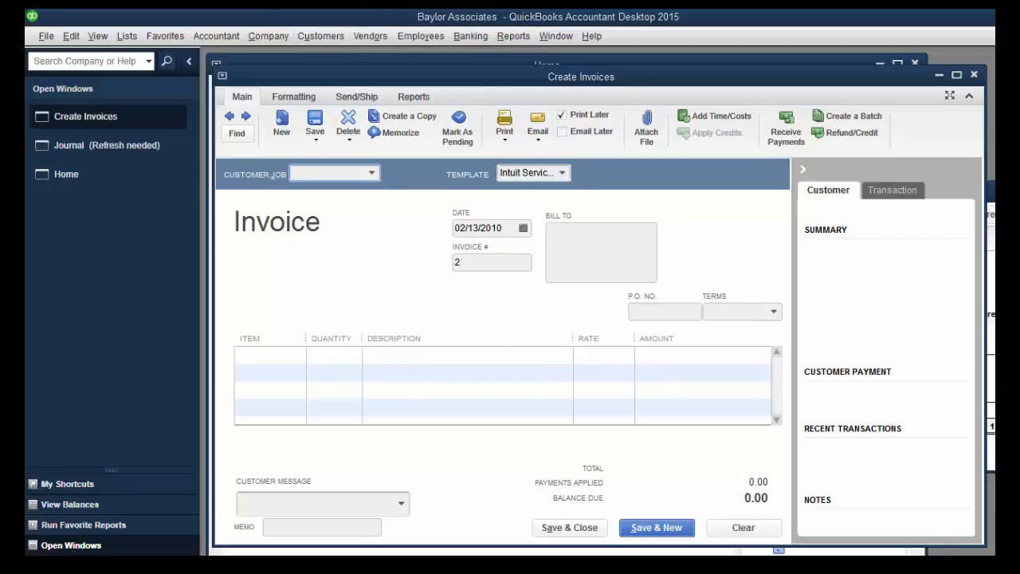
click(974, 75)
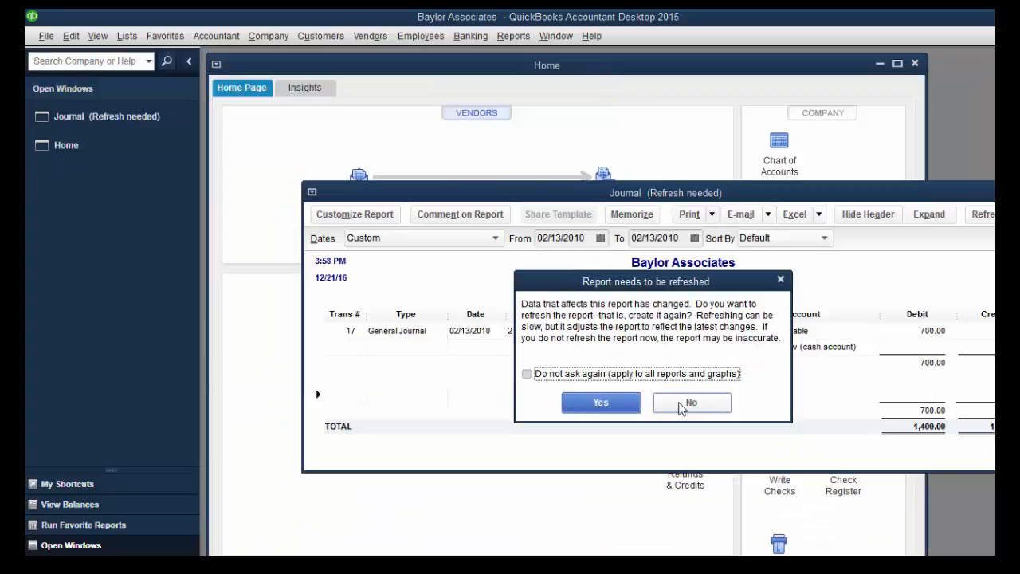
- Close the Journal report without refreshing or memorizing it
click(690, 403)
key(Escape)
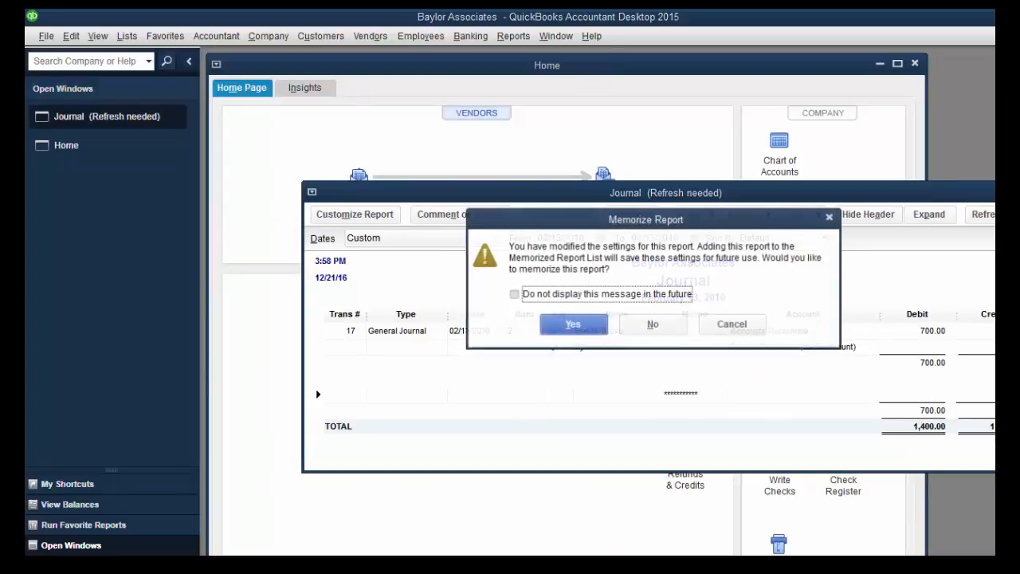
click(652, 325)
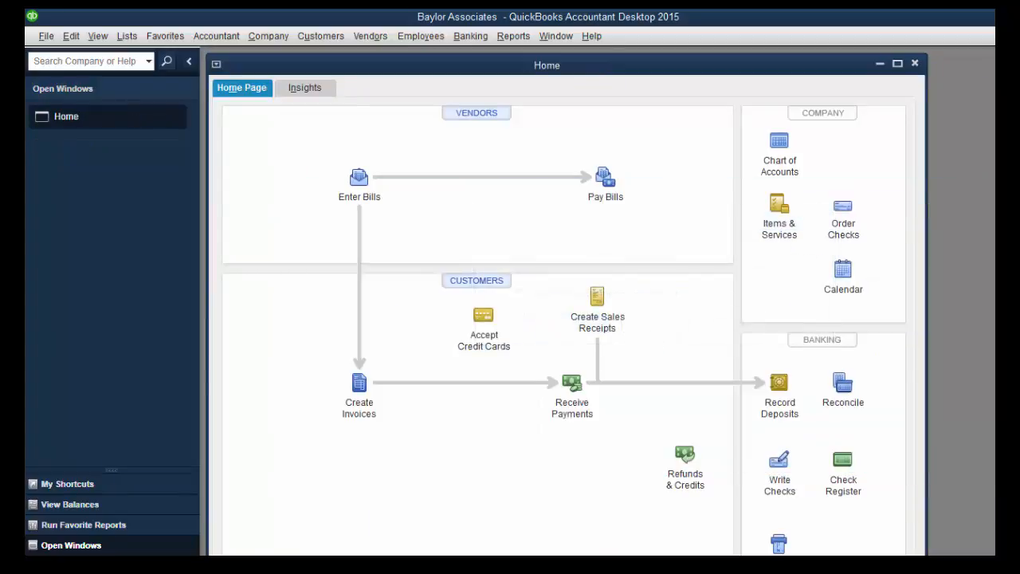